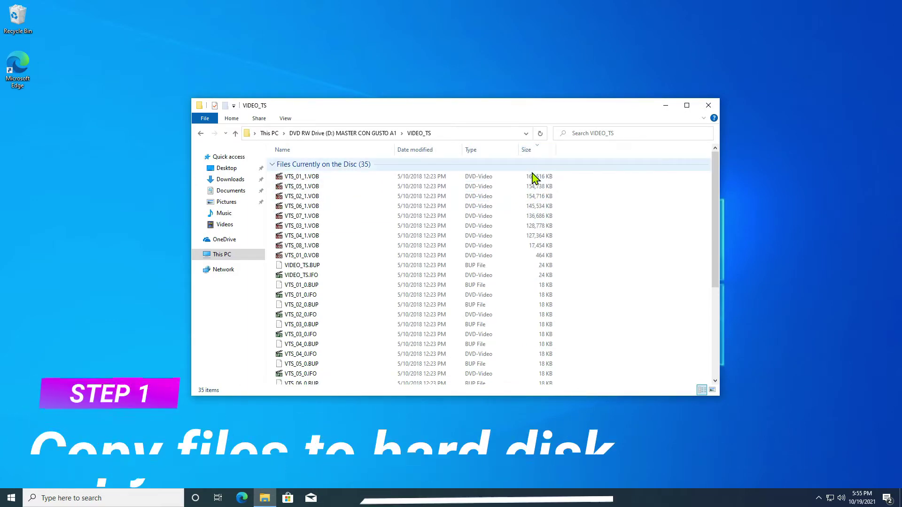
# Copy the seven largest VOB files, VTS_01_1 through VTS_07_1, from the disc's VIDEO_TS folder.
pyautogui.moveTo(511, 241); pyautogui.dragTo(479, 177)
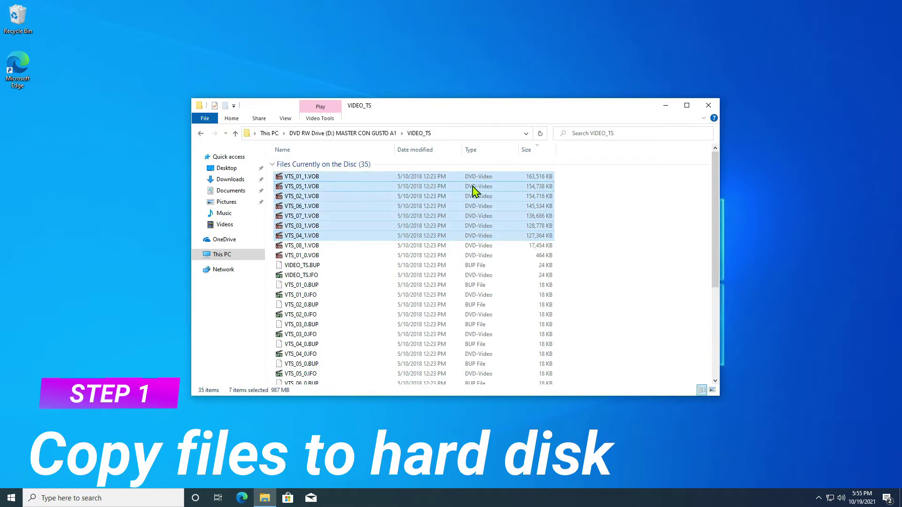
pyautogui.rightClick(473, 190)
pyautogui.click(513, 241)
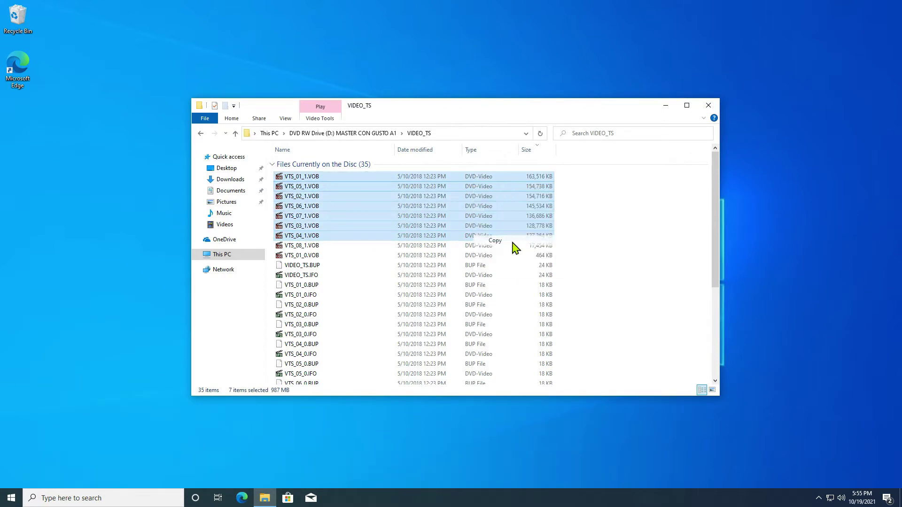
# Create a new folder named DVD on the desktop.
pyautogui.rightClick(330, 70)
pyautogui.moveTo(374, 135)
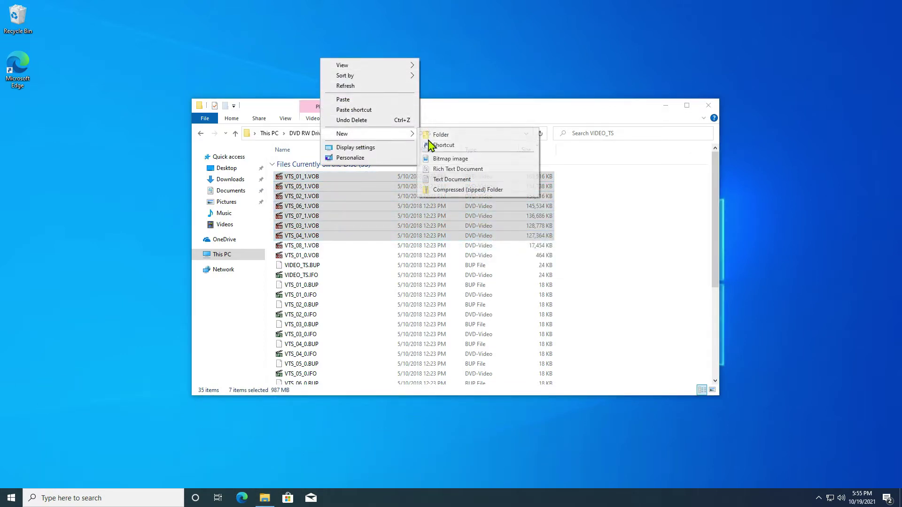
pyautogui.click(484, 137)
pyautogui.write('DVD')
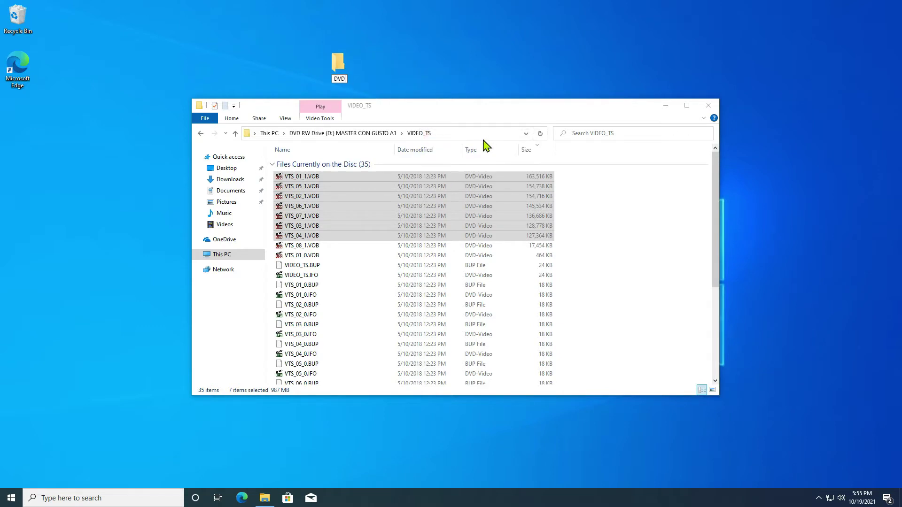
pyautogui.press('Return')
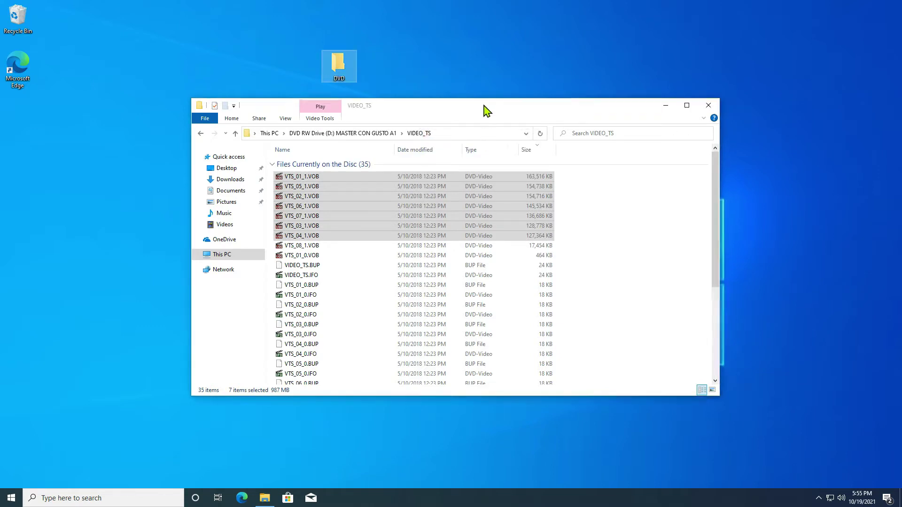
# Uncover the desktop DVD folder and transfer the seven selected VOB files into it.
pyautogui.moveTo(486, 110); pyautogui.dragTo(467, 243)
pyautogui.moveTo(328, 312); pyautogui.dragTo(385, 114)
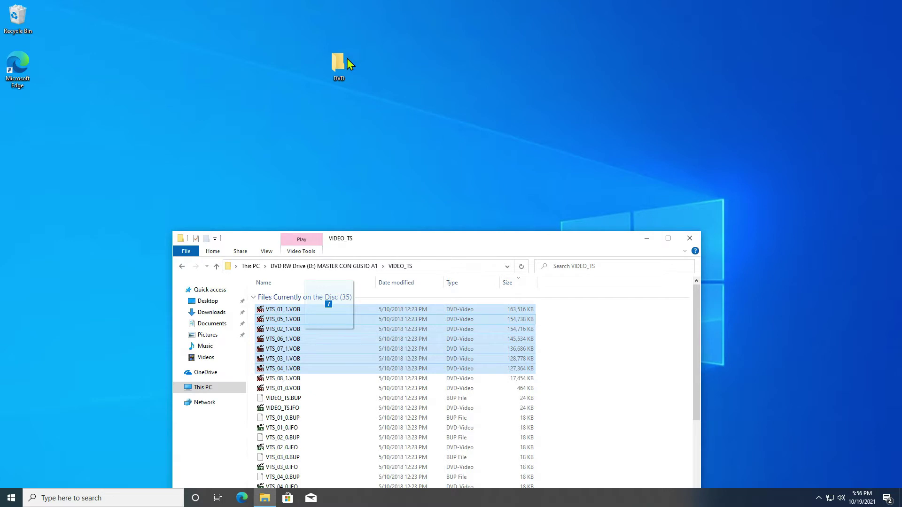
pyautogui.moveTo(341, 71); pyautogui.dragTo(341, 71)
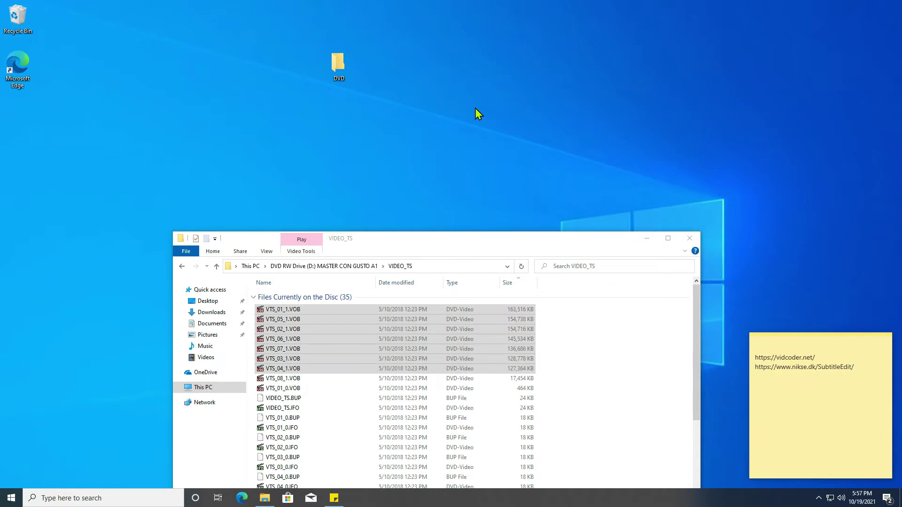
# Open the DVD folder and examine the detailed video and audio properties of VTS_01_1.VOB.
pyautogui.doubleClick(339, 72)
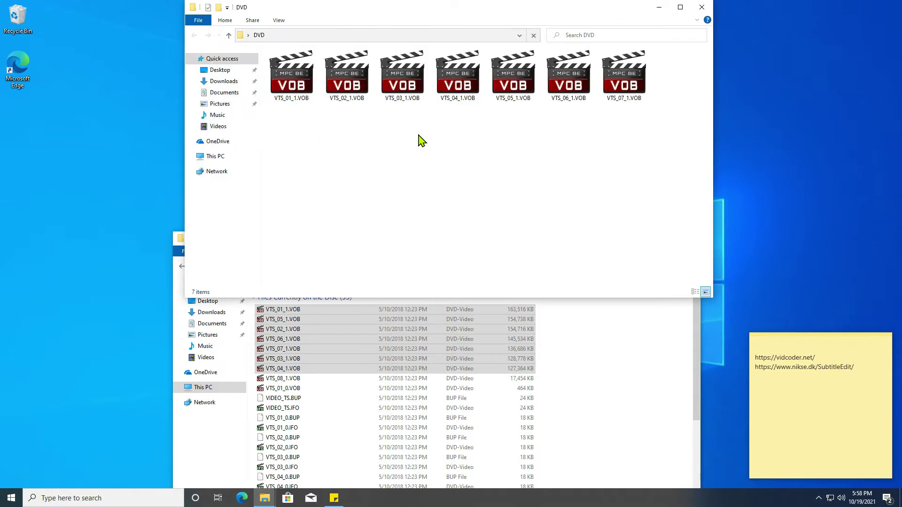
pyautogui.doubleClick(301, 78)
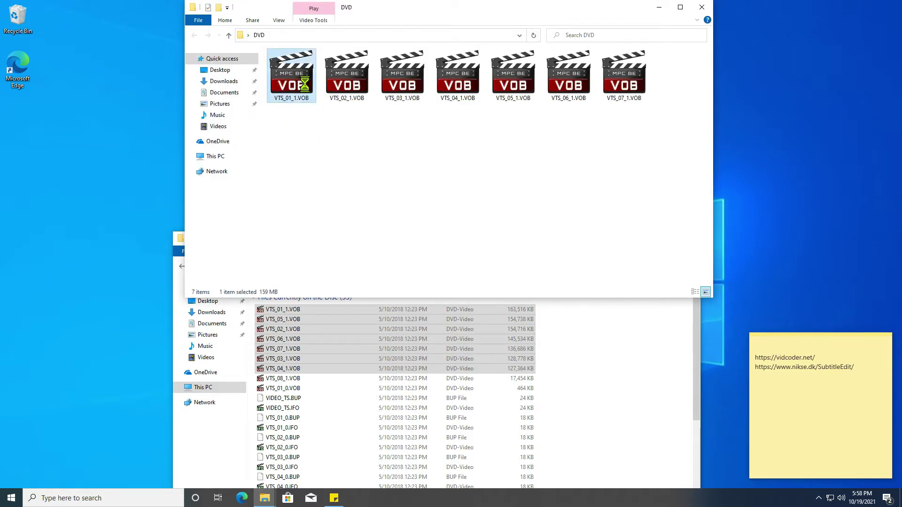
pyautogui.rightClick(305, 81)
pyautogui.click(369, 232)
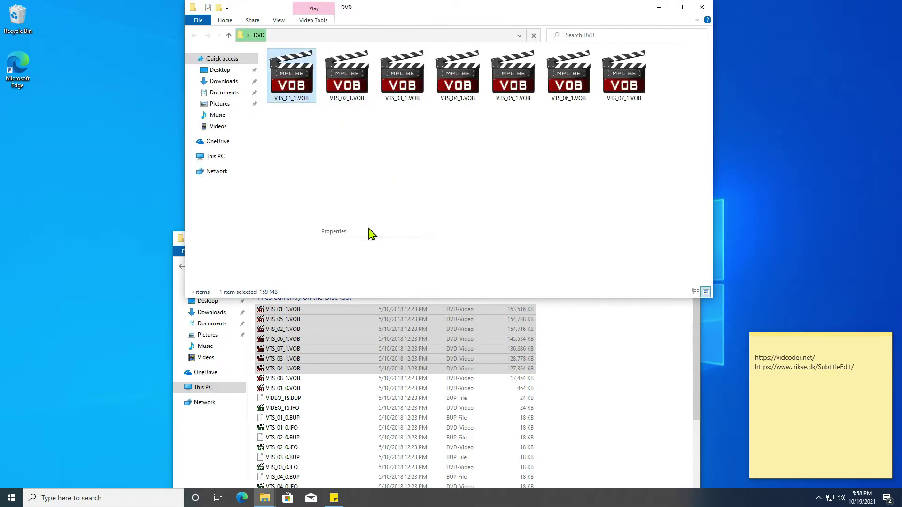
pyautogui.click(370, 107)
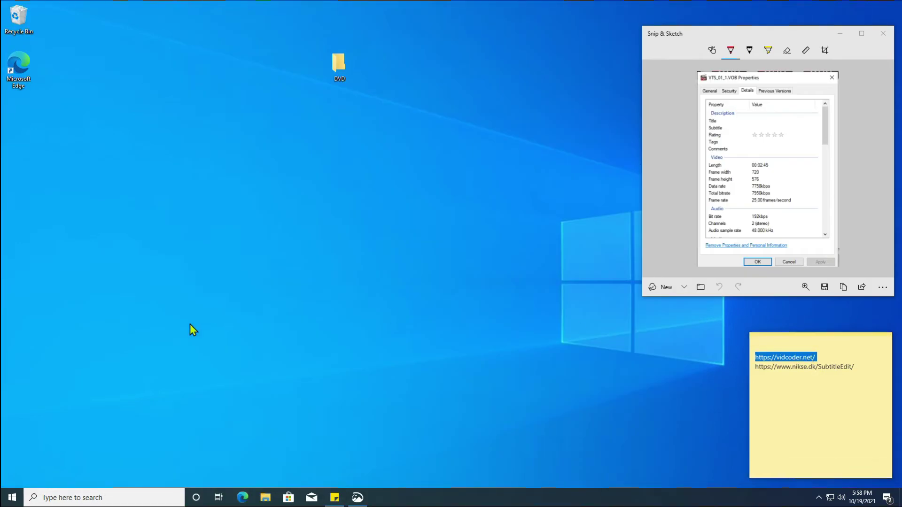
pyautogui.click(243, 498)
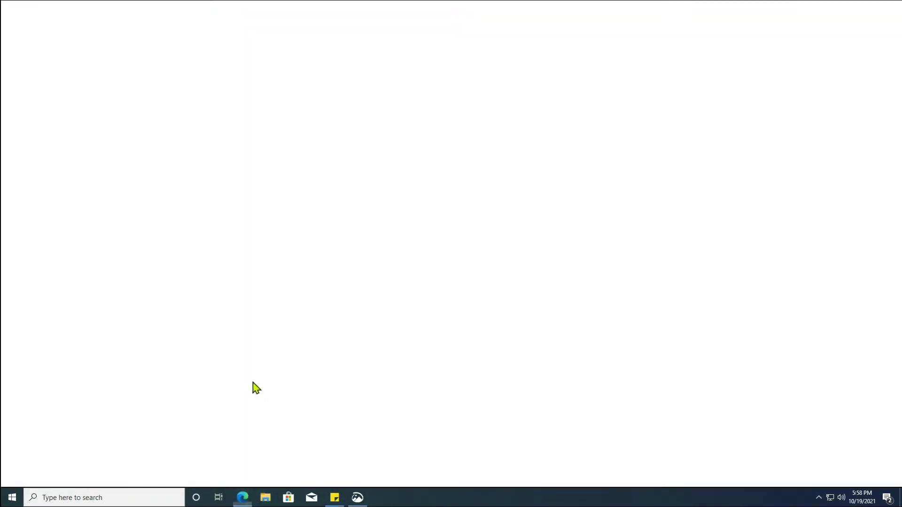
pyautogui.hotkey('ctrl', 'v')
pyautogui.press('Return')
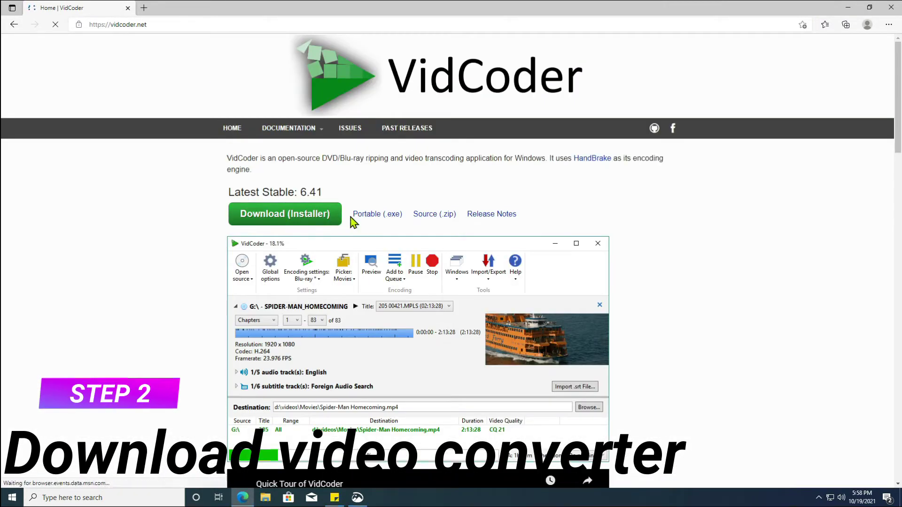
pyautogui.click(288, 221)
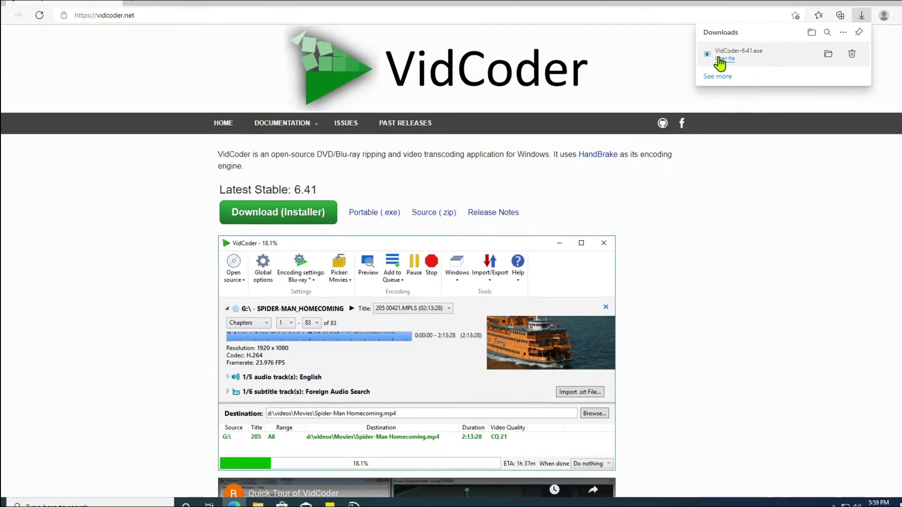
# Install VidCoder 6.41 in C:\Program Files\VidCoder with a desktop icon, and enlarge the Snip & Sketch window showing the file properties.
pyautogui.click(719, 59)
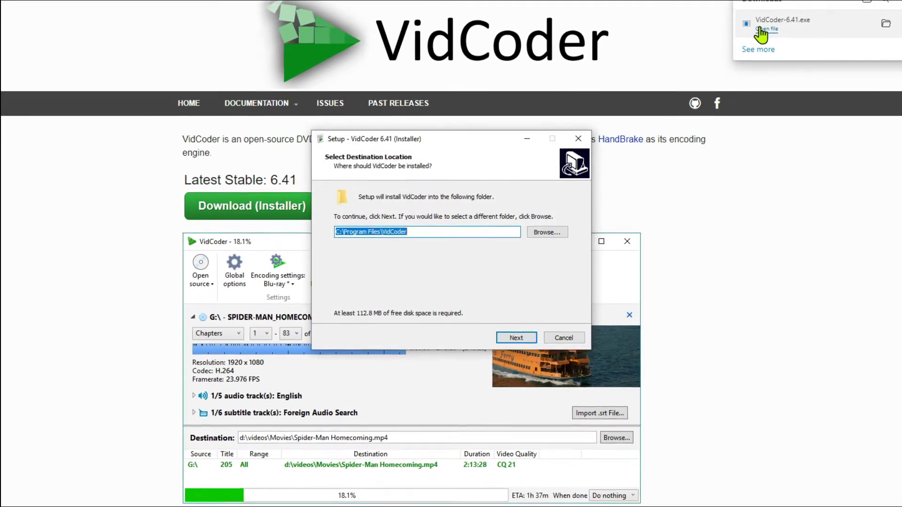
pyautogui.click(524, 342)
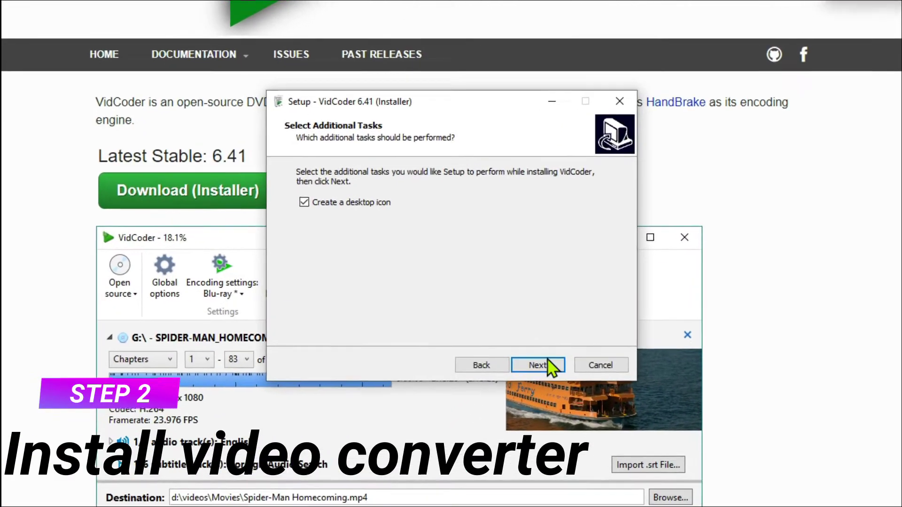
pyautogui.click(538, 365)
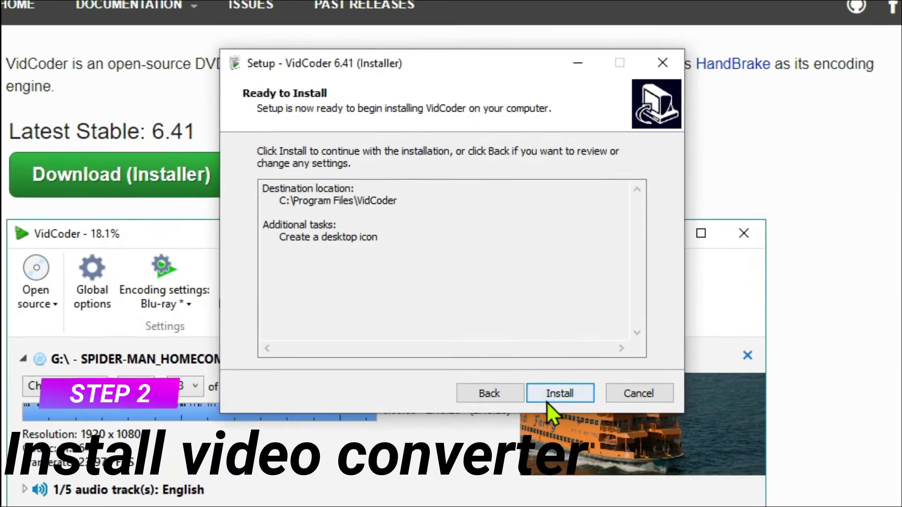
pyautogui.click(535, 368)
pyautogui.moveTo(856, 28)
pyautogui.mouseDown()
pyautogui.moveTo(856, 0)
pyautogui.moveTo(857, 28)
pyautogui.mouseUp()
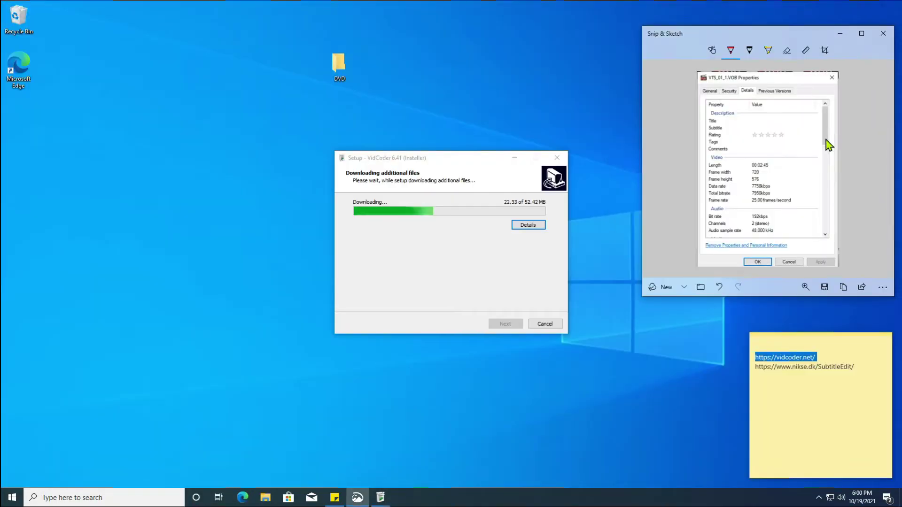
pyautogui.moveTo(642, 27); pyautogui.dragTo(600, 6)
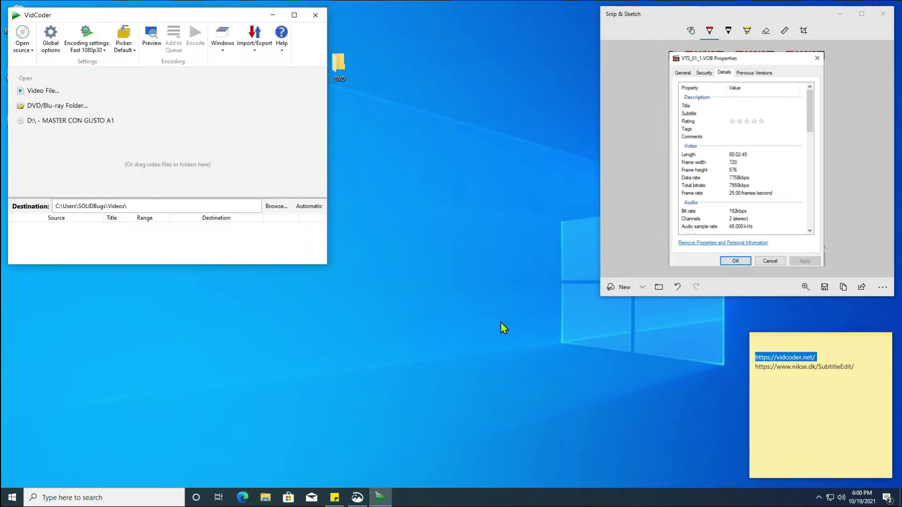
# Maximize VidCoder and load VTS_01_1.VOB from the desktop DVD folder as the source video.
pyautogui.click(293, 14)
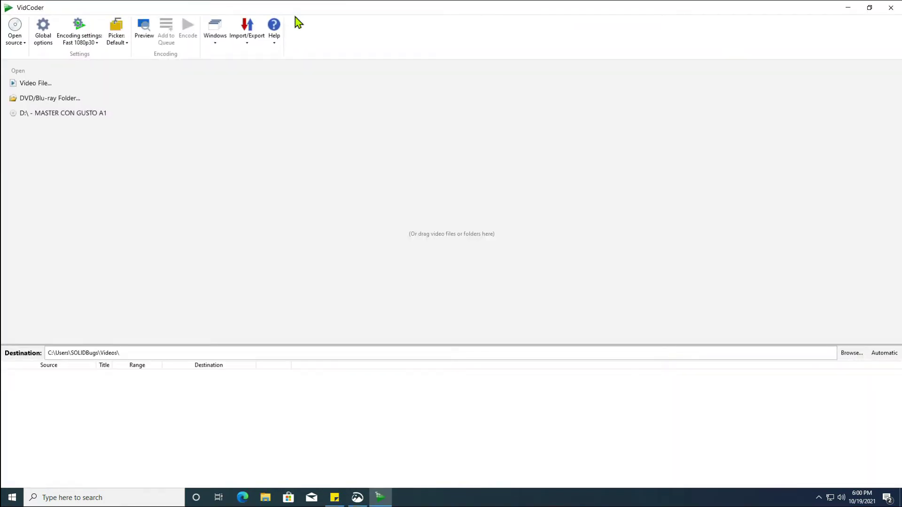
pyautogui.click(22, 36)
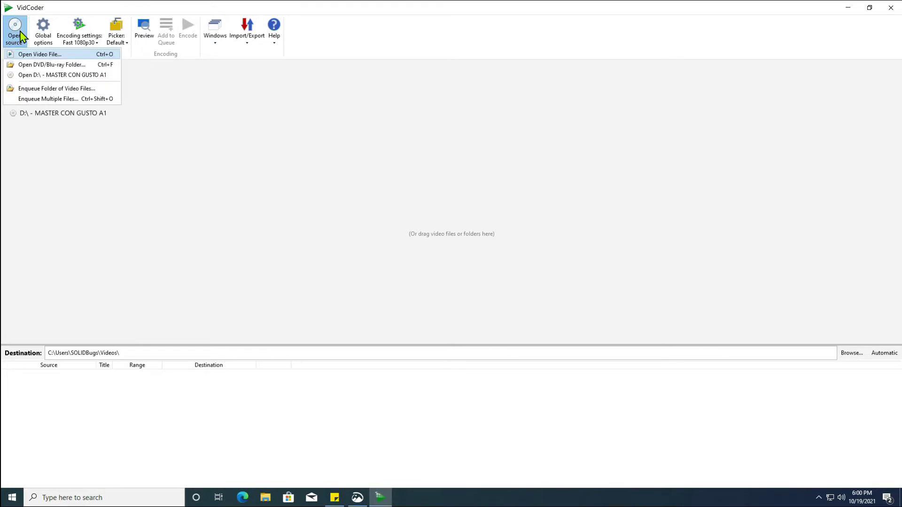
pyautogui.click(25, 55)
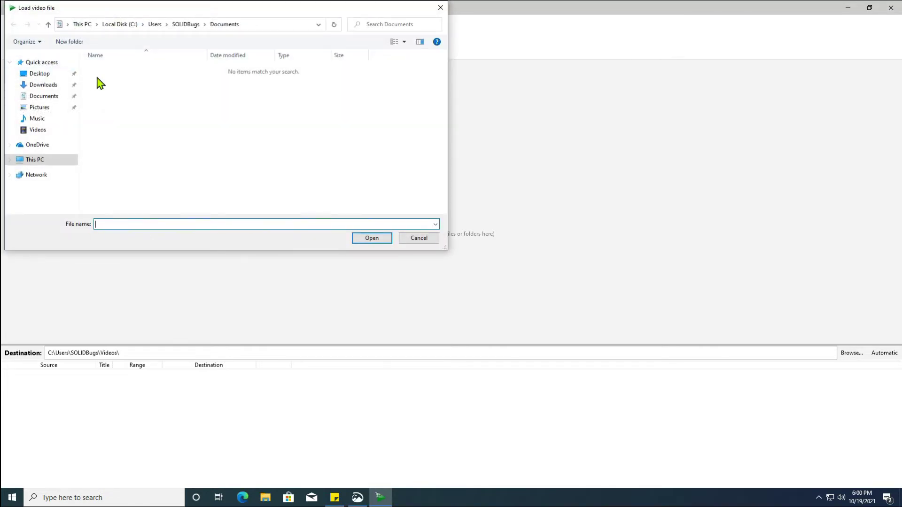
pyautogui.click(41, 76)
pyautogui.click(103, 71)
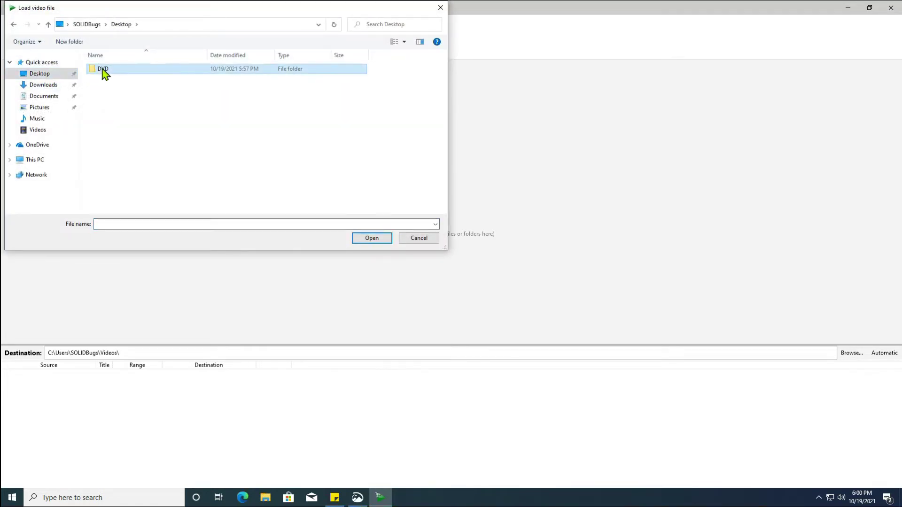
pyautogui.doubleClick(104, 70)
pyautogui.click(109, 87)
pyautogui.click(369, 240)
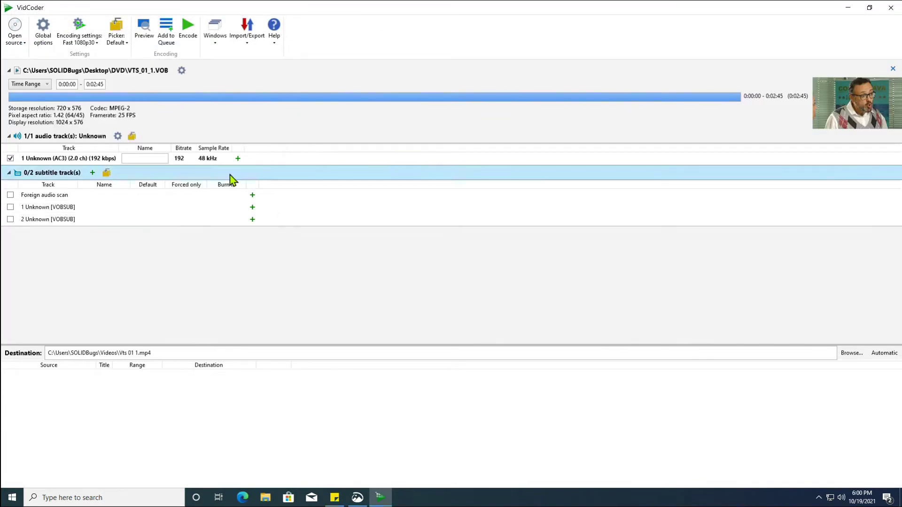
# Set the encoding preset to Fast 576p25 and enable the first VOBSUB subtitle track with burn-in.
pyautogui.click(99, 46)
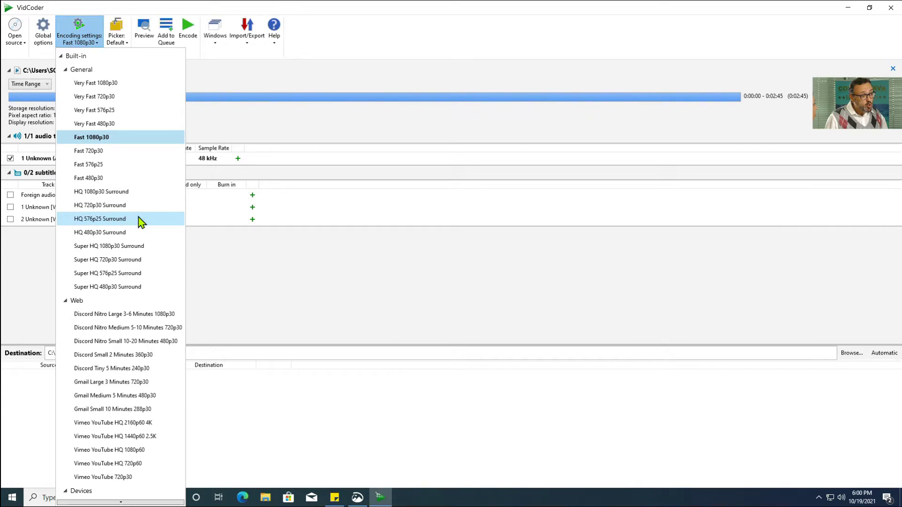
pyautogui.click(138, 165)
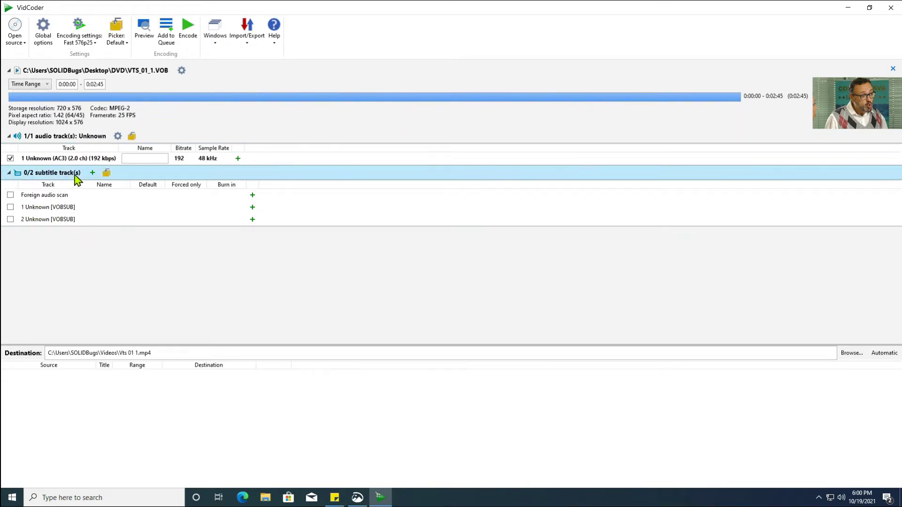
pyautogui.click(11, 208)
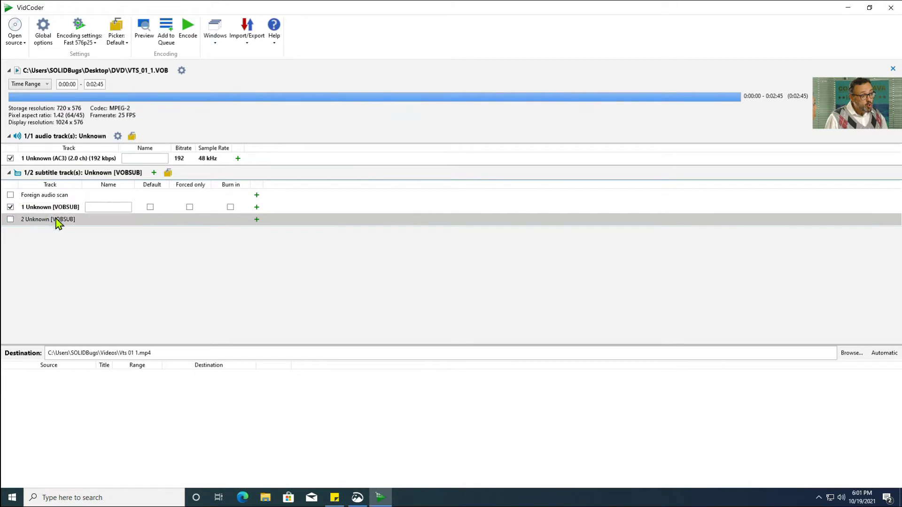
pyautogui.click(230, 208)
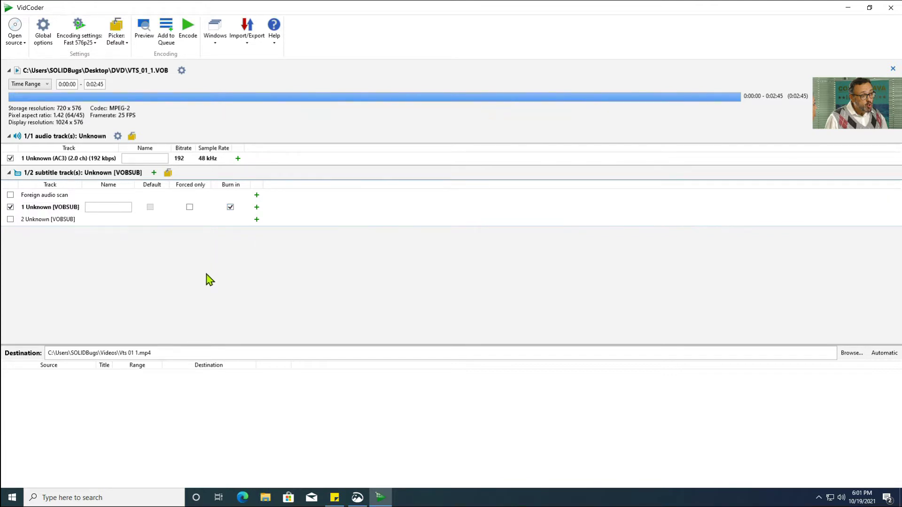
# Name the output file Vts 01 1_burn_in.mp4 and start encoding.
pyautogui.click(139, 353)
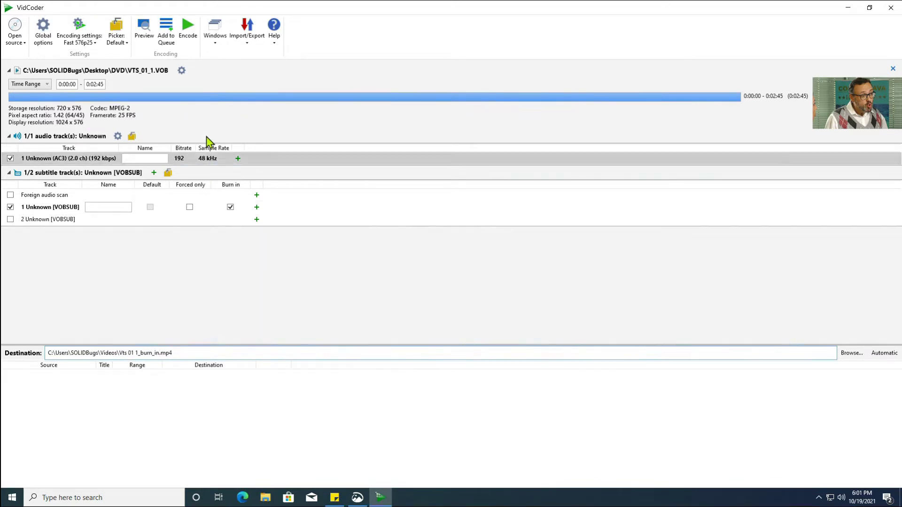
pyautogui.click(188, 33)
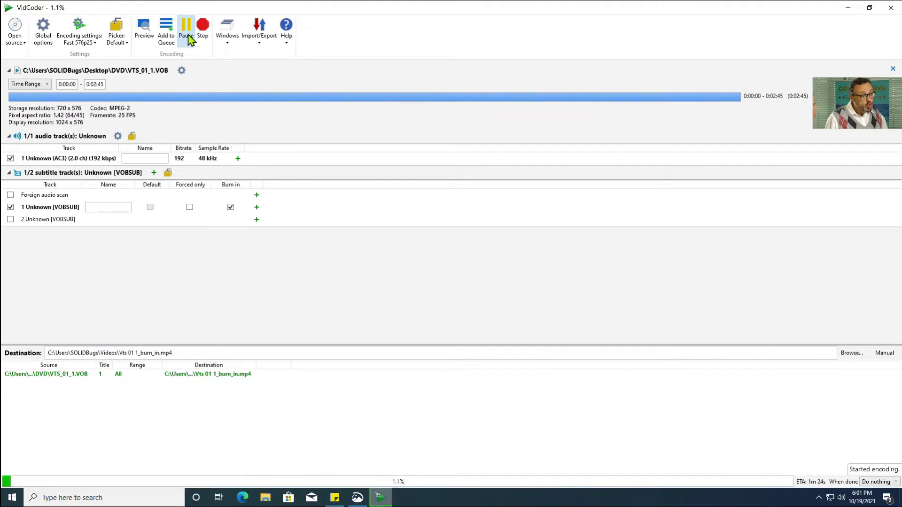
# Reload VTS_01_1.VOB and queue a second encode to Vts 01 1.mp4 with the first VOBSUB subtitle track disabled.
pyautogui.click(18, 38)
pyautogui.click(26, 55)
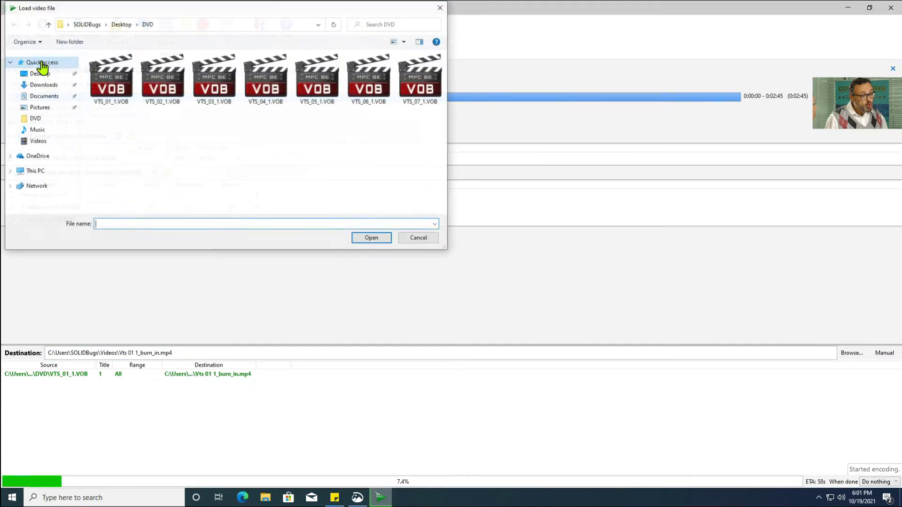
pyautogui.doubleClick(125, 87)
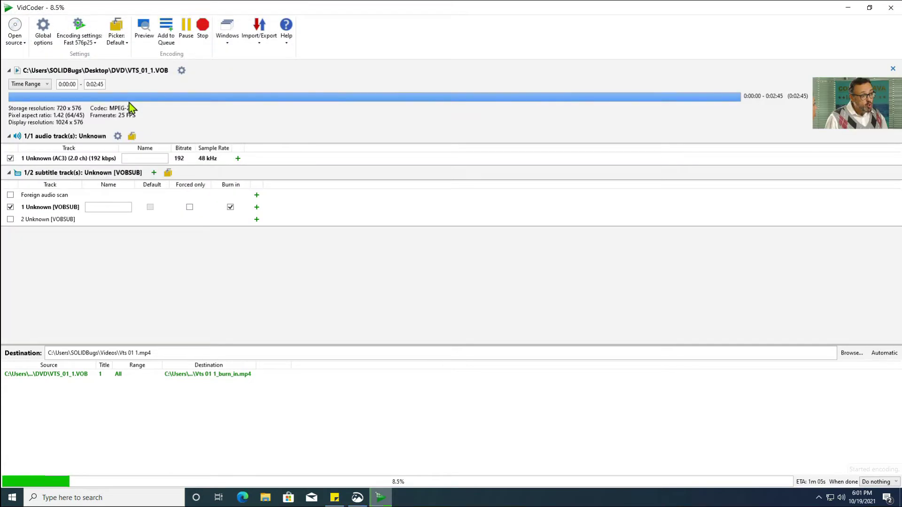
pyautogui.click(10, 207)
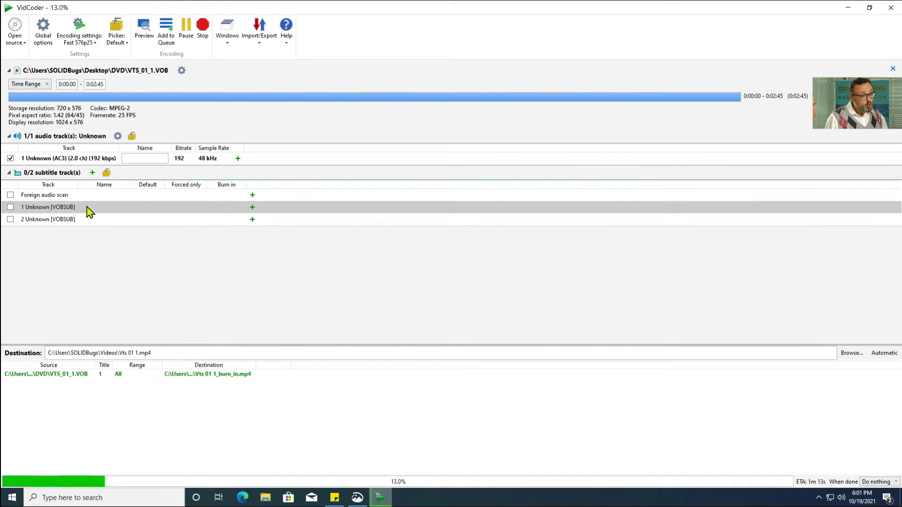
pyautogui.click(166, 38)
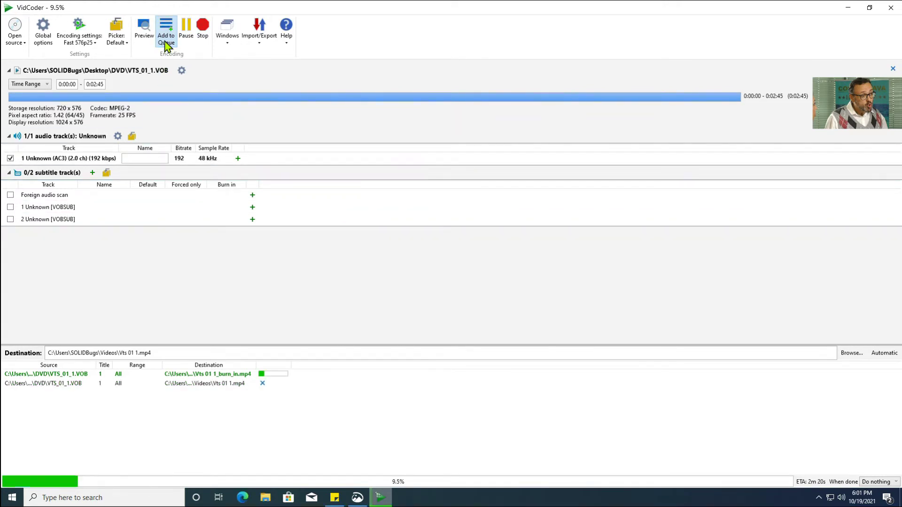
pyautogui.click(223, 391)
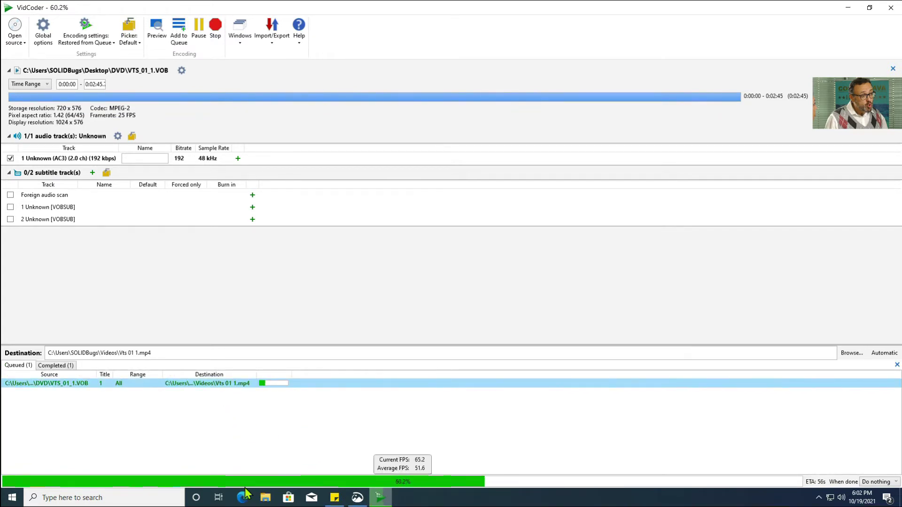
# Play Vts 01 1_burn_in.mp4 from the Videos folder, check several points for burned-in subtitles, and close the player.
pyautogui.click(266, 497)
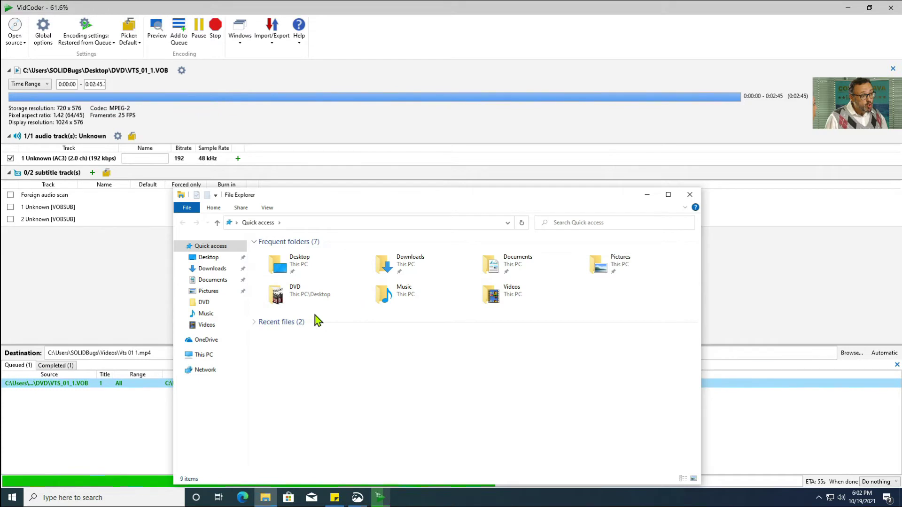
pyautogui.click(218, 326)
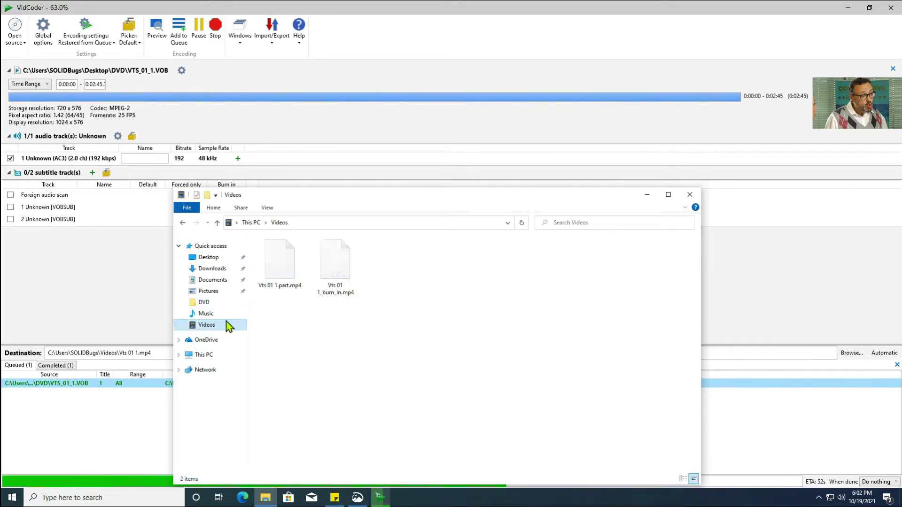
pyautogui.moveTo(406, 200); pyautogui.dragTo(593, 78)
pyautogui.doubleClick(524, 155)
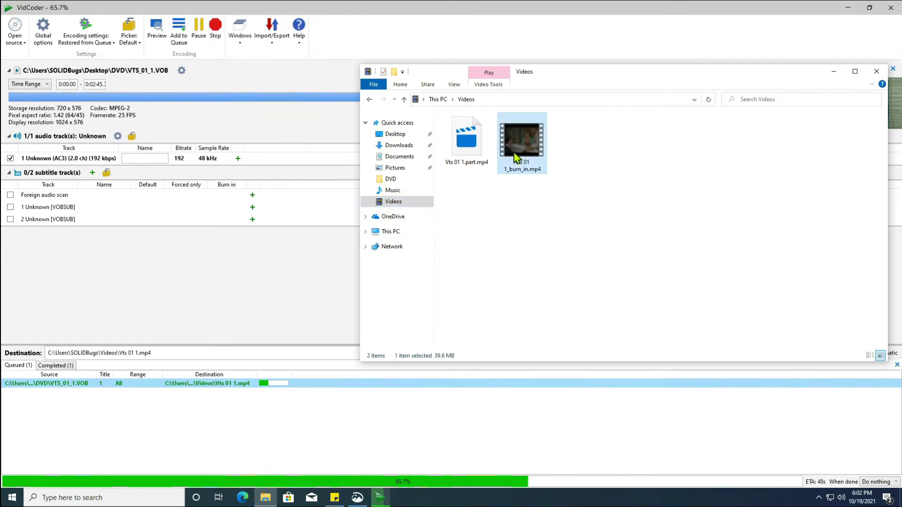
pyautogui.click(399, 306)
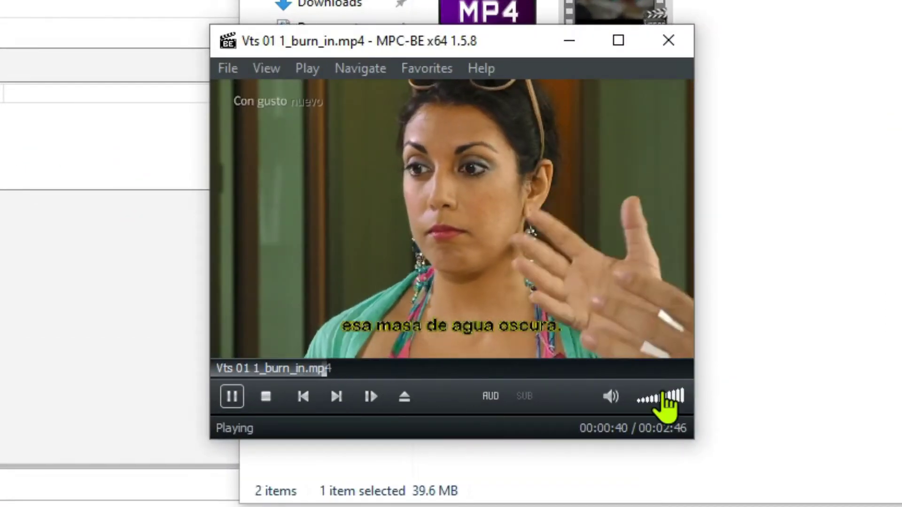
pyautogui.click(371, 368)
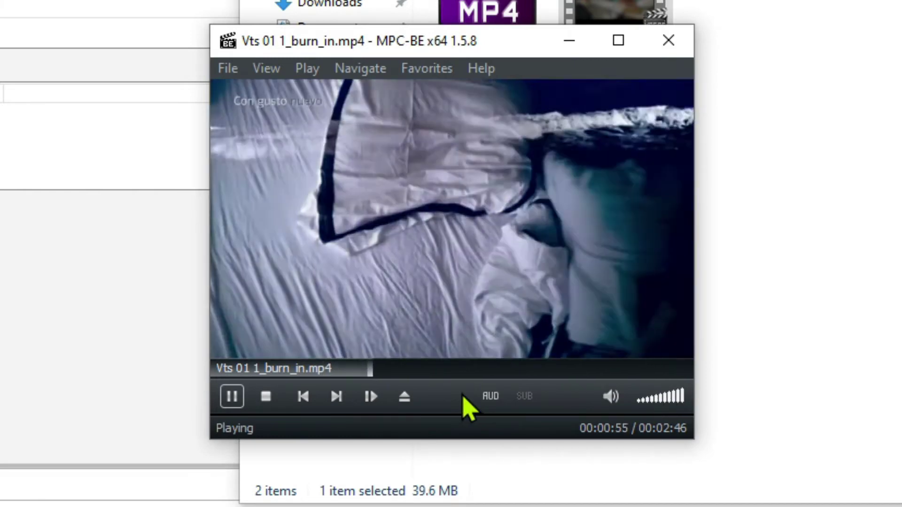
pyautogui.click(458, 368)
pyautogui.moveTo(565, 56); pyautogui.dragTo(481, 235)
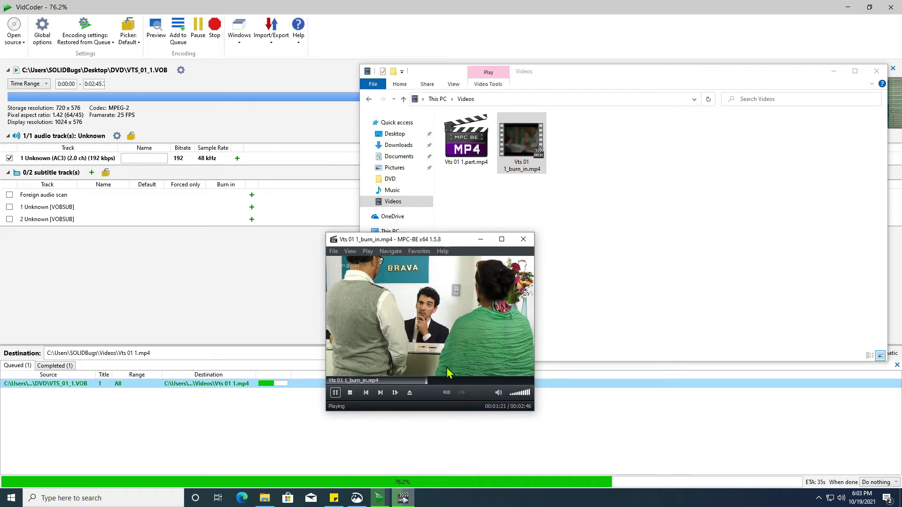
pyautogui.click(523, 239)
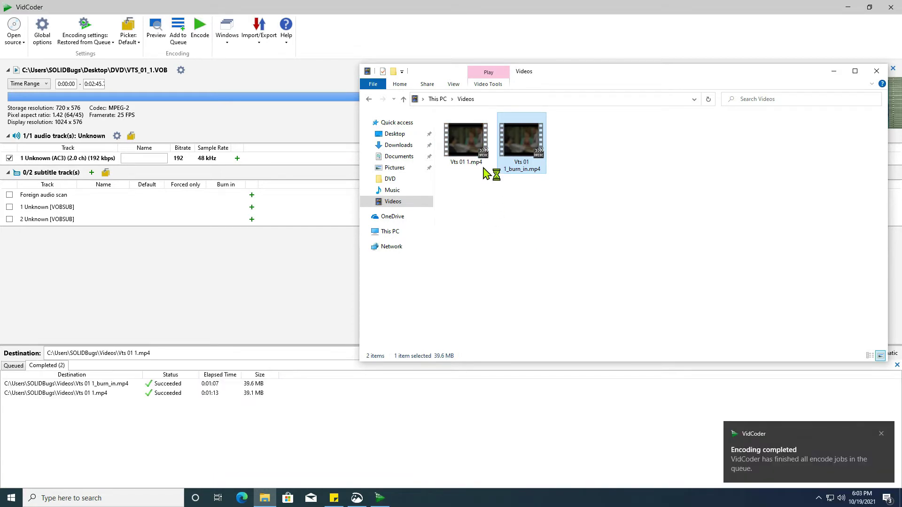
# Play Vts 01 1.mp4 from about the 26-second mark to check it for subtitles, pause it, and close the player.
pyautogui.click(471, 158)
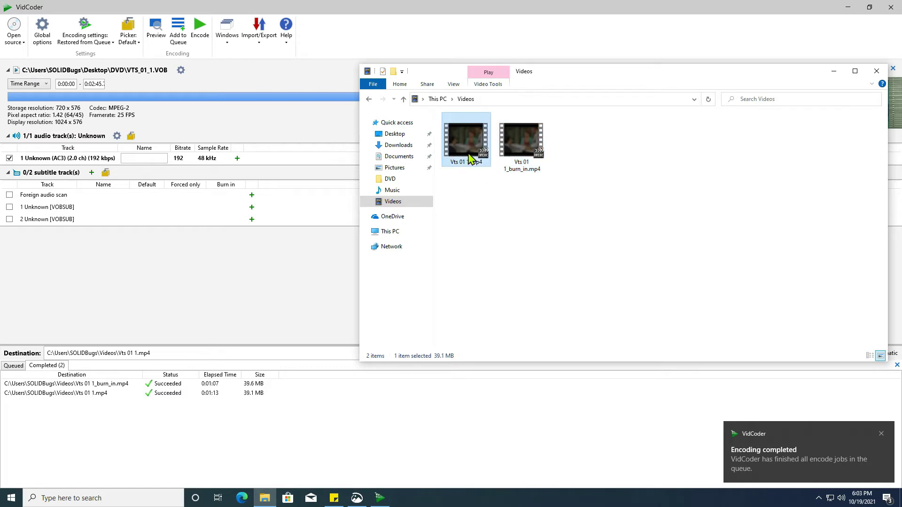
pyautogui.doubleClick(467, 159)
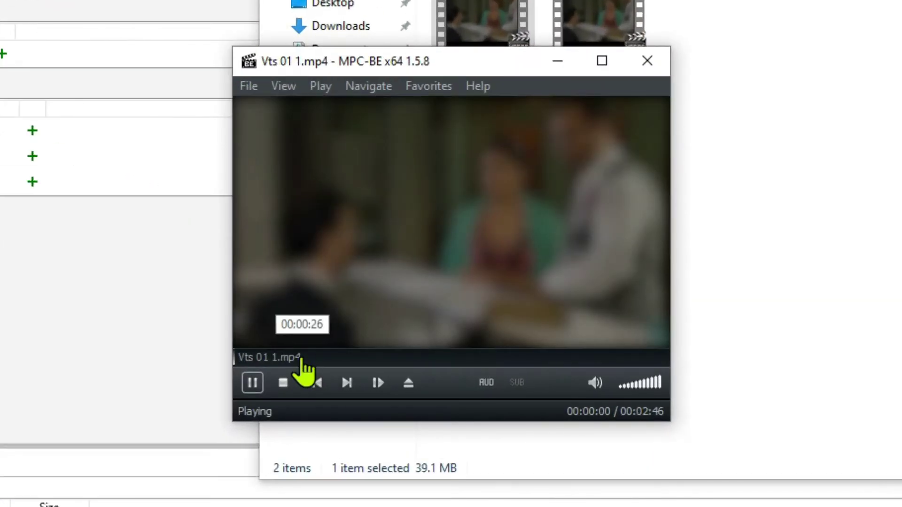
pyautogui.click(301, 357)
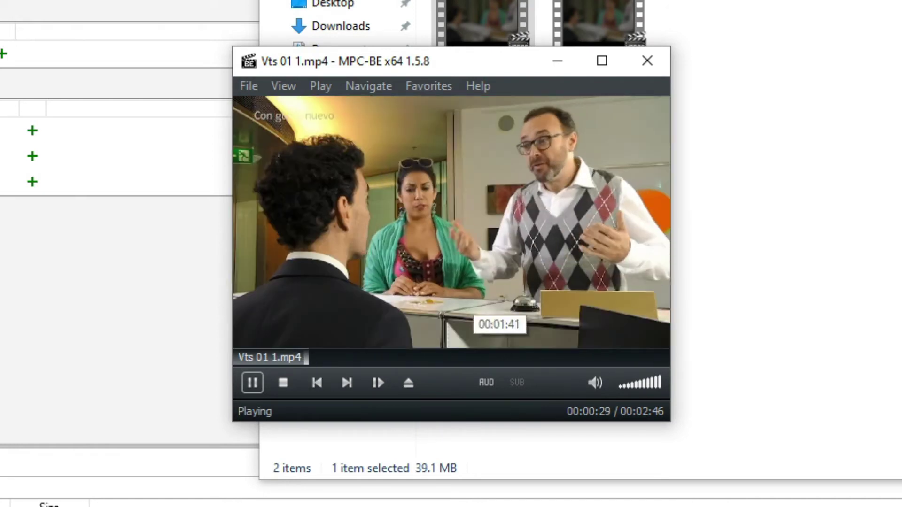
pyautogui.click(252, 384)
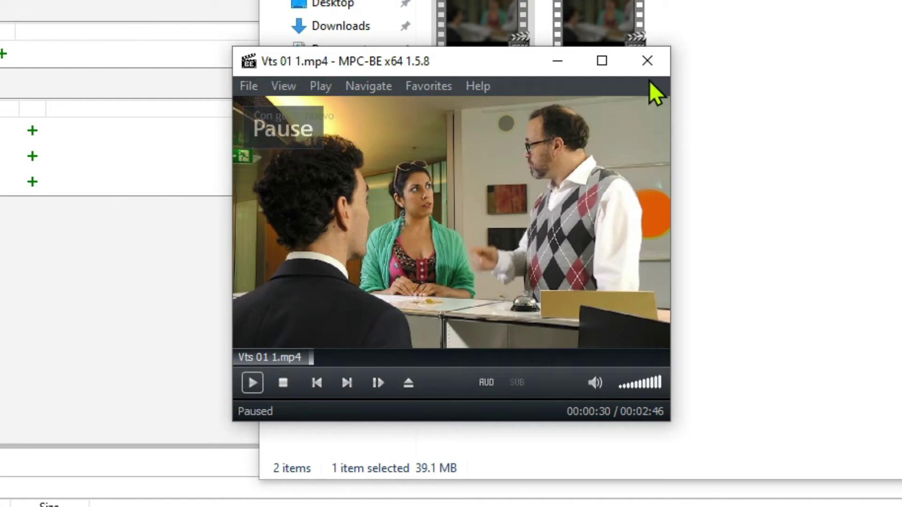
pyautogui.click(647, 63)
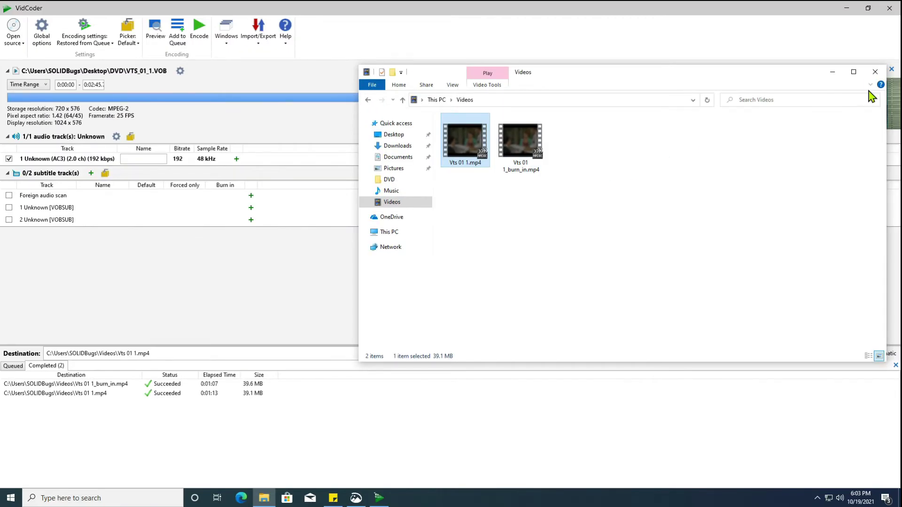
# Close the Videos folder, VidCoder and the Snip & Sketch window.
pyautogui.click(875, 72)
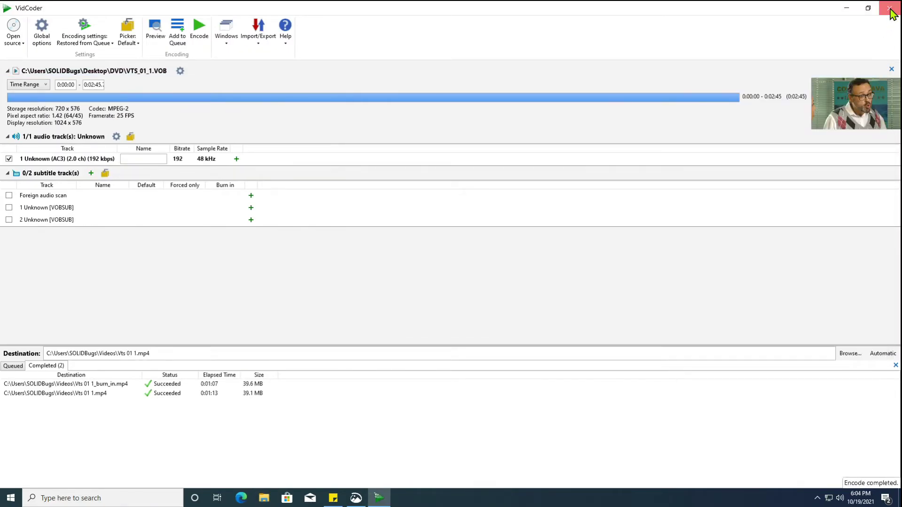
pyautogui.click(890, 9)
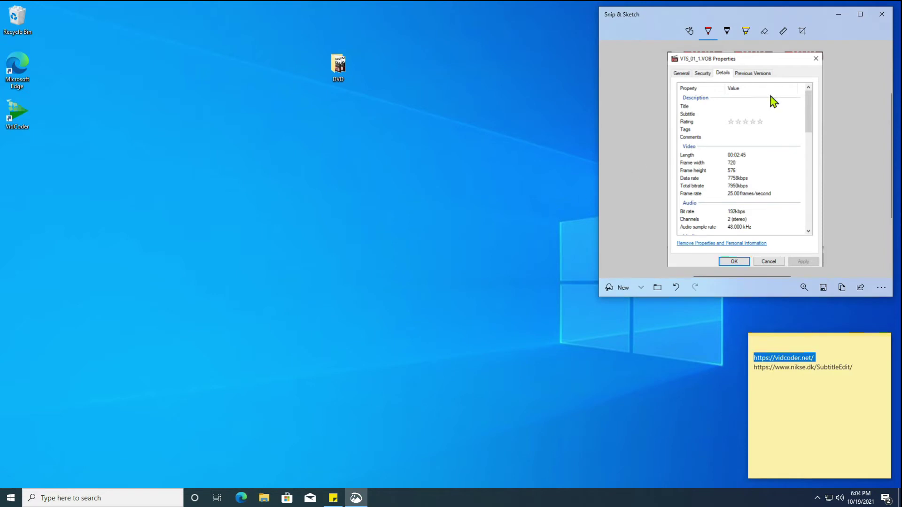
pyautogui.click(882, 14)
pyautogui.tripleClick(823, 369)
pyautogui.hotkey('ctrl', 'c')
pyautogui.click(239, 500)
pyautogui.hotkey('ctrl', 'v')
pyautogui.press('Return')
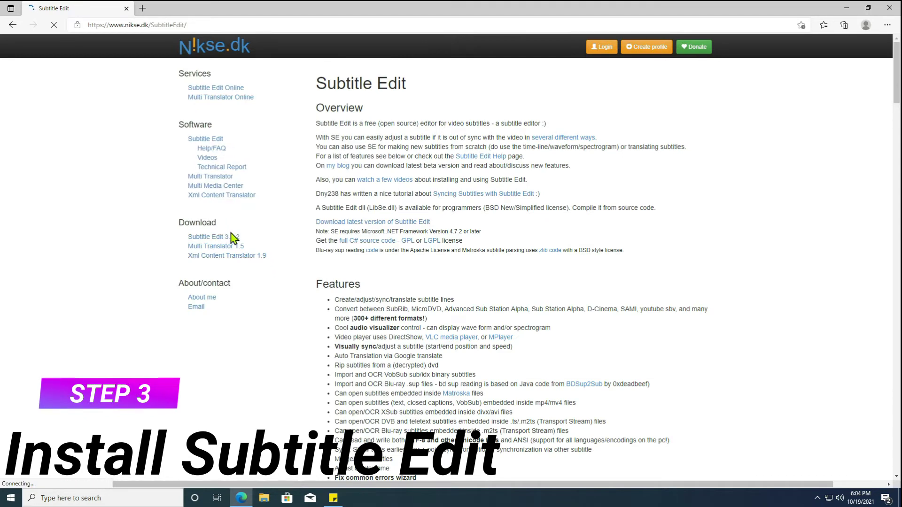
# Download Subtitle Edit 3.6.2, install it in C:\Program Files\Subtitle Edit, and launch it.
pyautogui.click(231, 239)
pyautogui.click(311, 278)
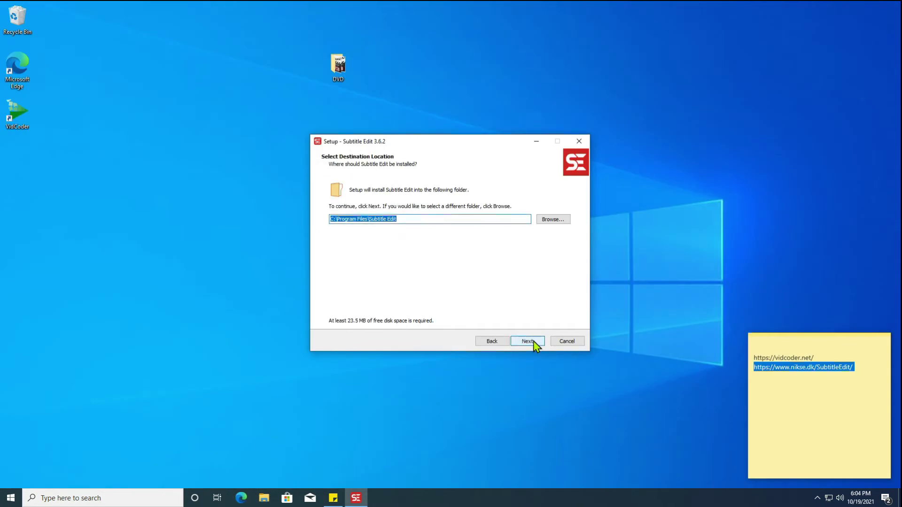
pyautogui.click(528, 341)
pyautogui.click(527, 341)
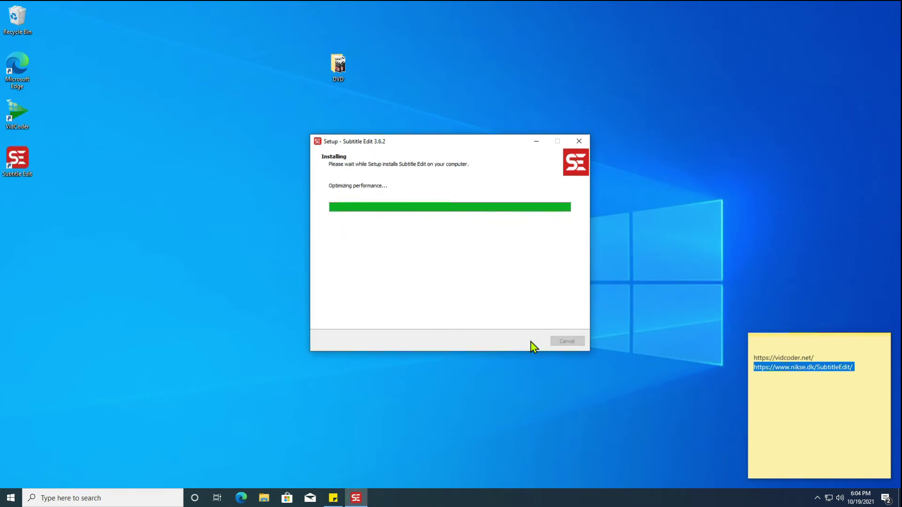
pyautogui.click(529, 343)
pyautogui.click(538, 342)
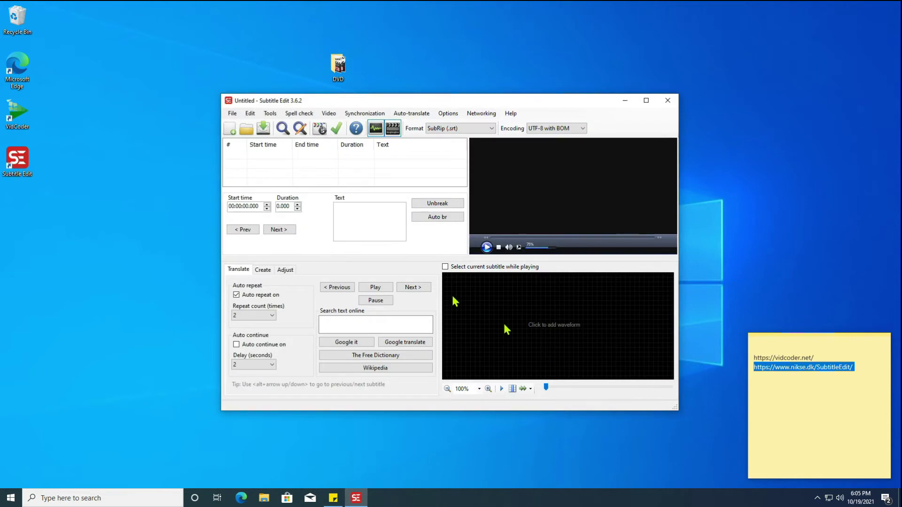
# Maximize Subtitle Edit and use the VOB/IFO (DVD) subtitle import to rip VTS_01_1.VOB from the desktop DVD folder.
pyautogui.doubleClick(441, 101)
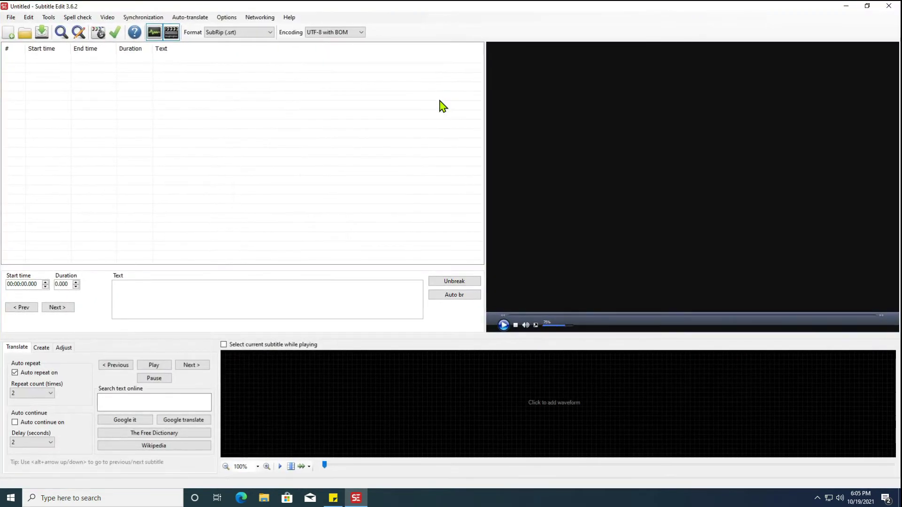
pyautogui.click(10, 17)
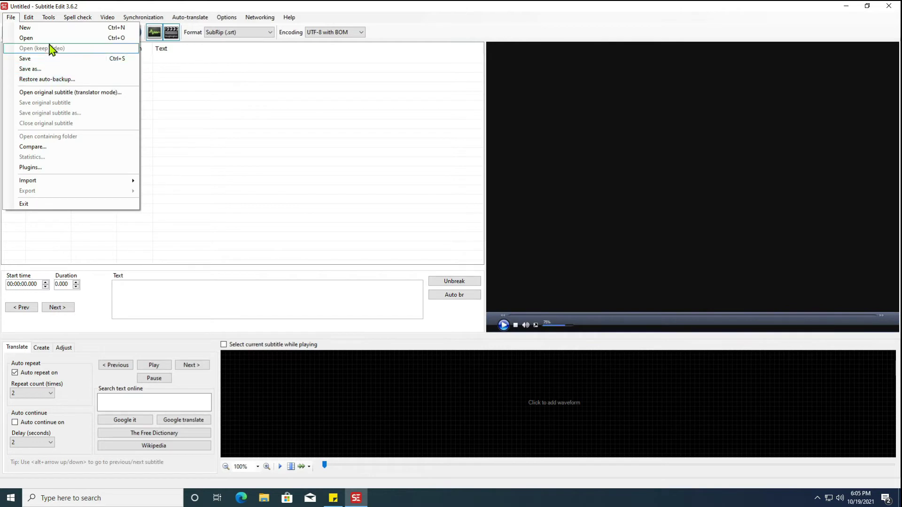
pyautogui.moveTo(94, 181)
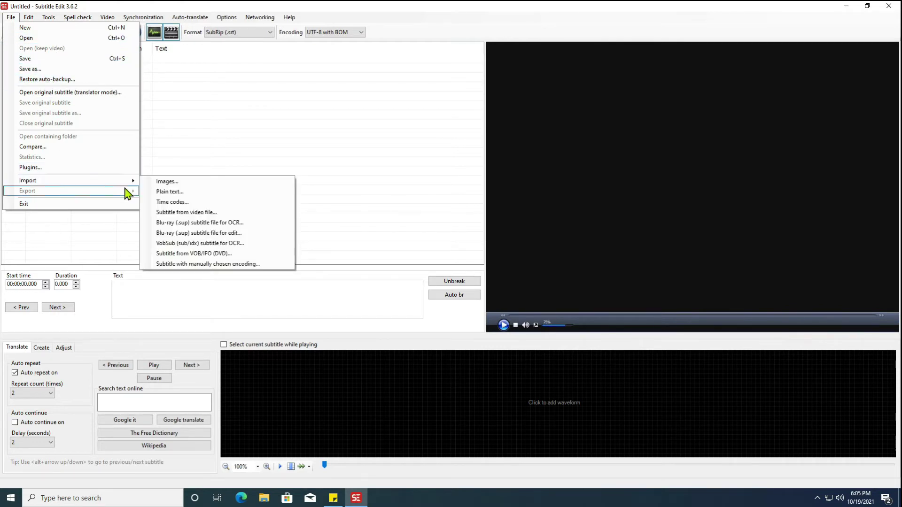
pyautogui.click(220, 254)
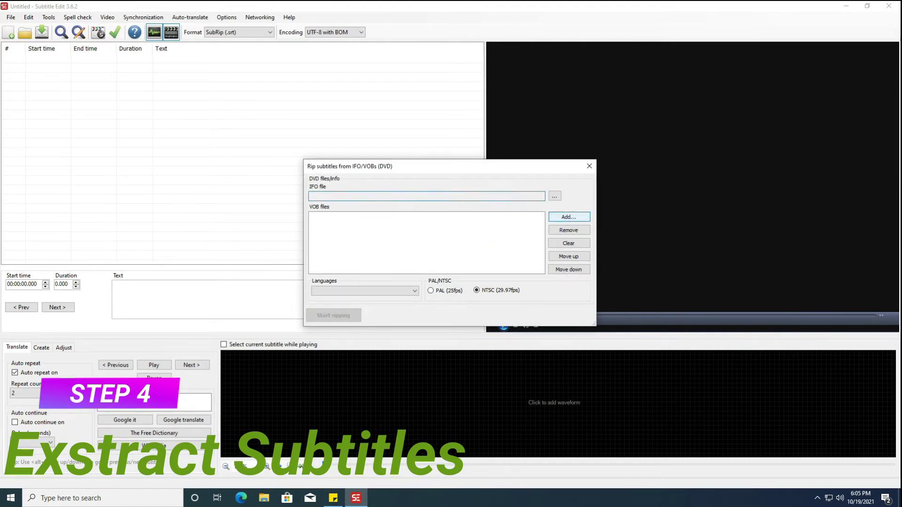
pyautogui.click(569, 217)
pyautogui.click(343, 247)
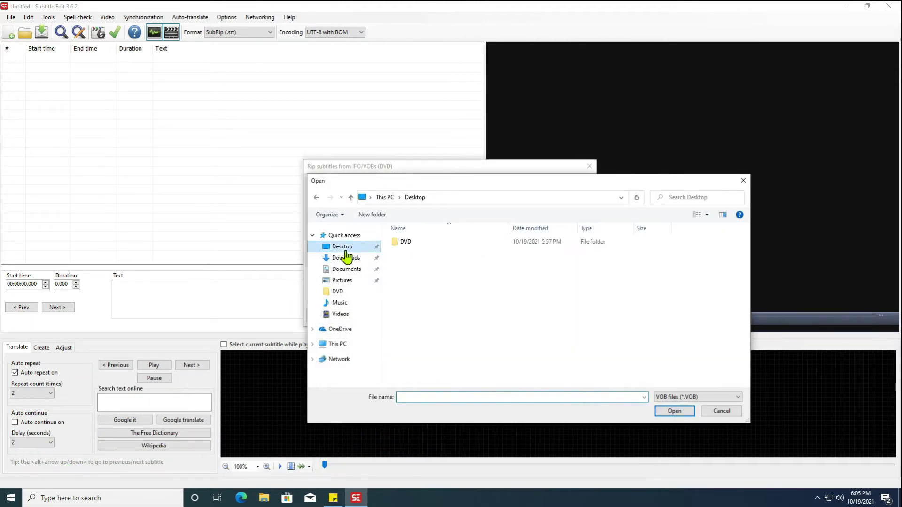
pyautogui.doubleClick(403, 237)
pyautogui.click(422, 265)
pyautogui.click(676, 411)
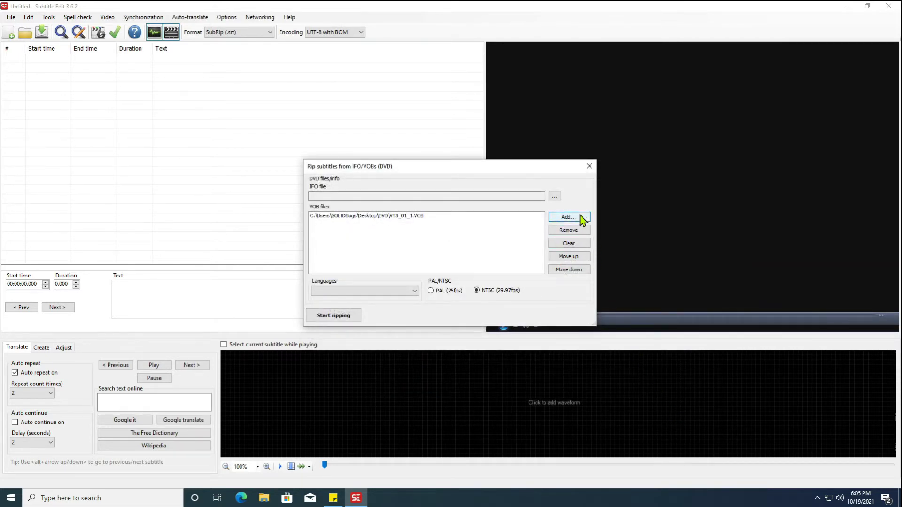
pyautogui.click(356, 320)
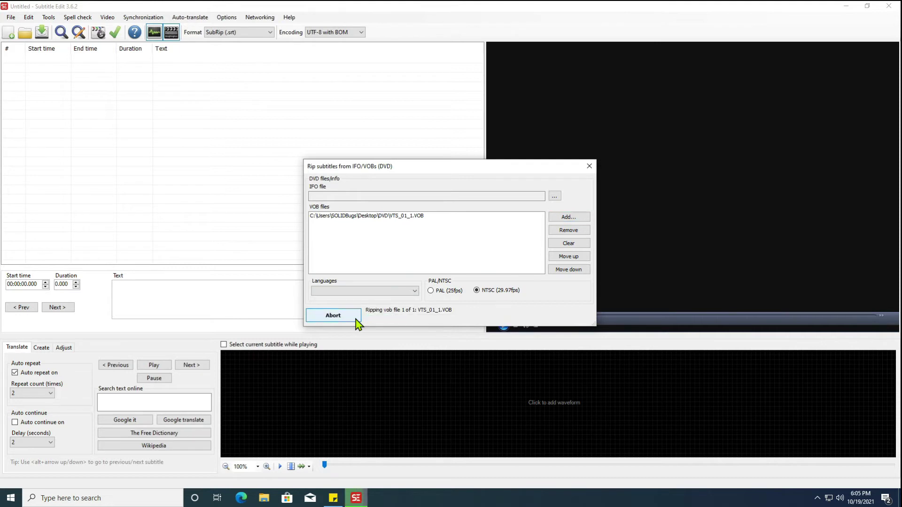
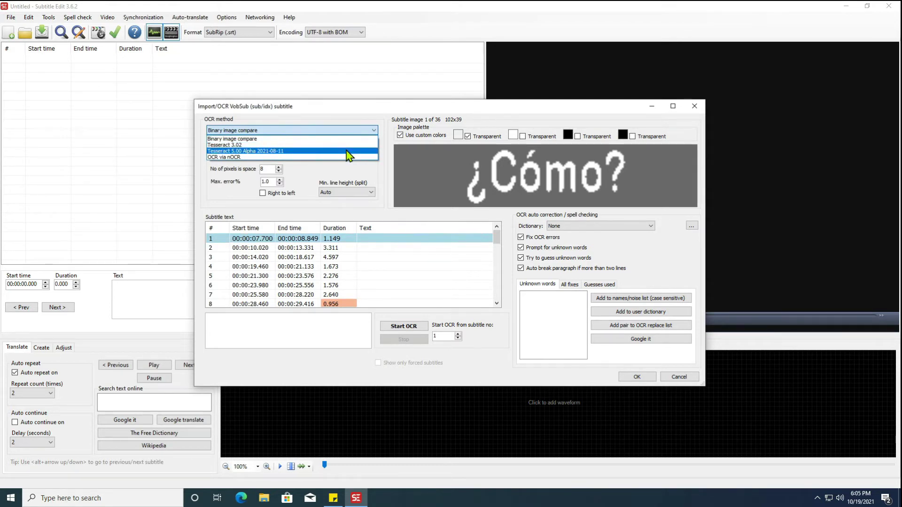
# Set the OCR method to Tesseract 5.00 Alpha 2021-08-11 and download the Spanish OCR dictionary.
pyautogui.click(348, 154)
pyautogui.click(434, 281)
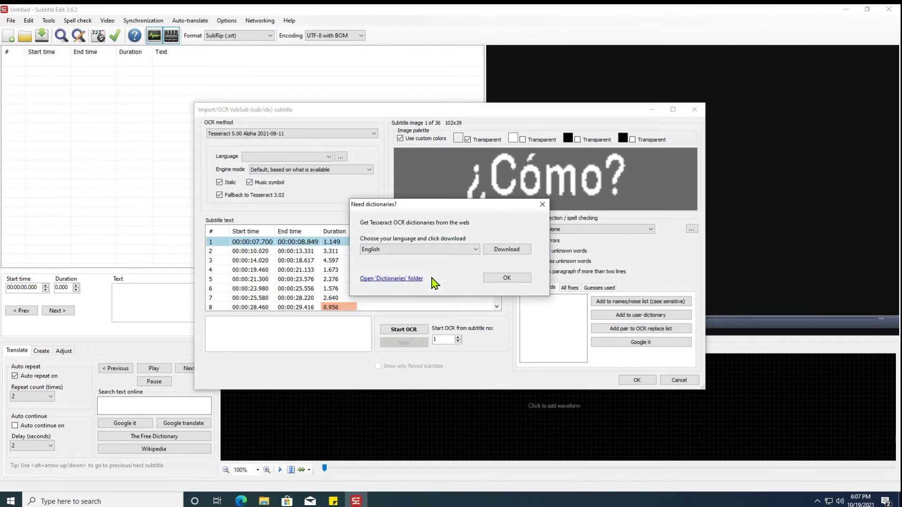
pyautogui.click(475, 249)
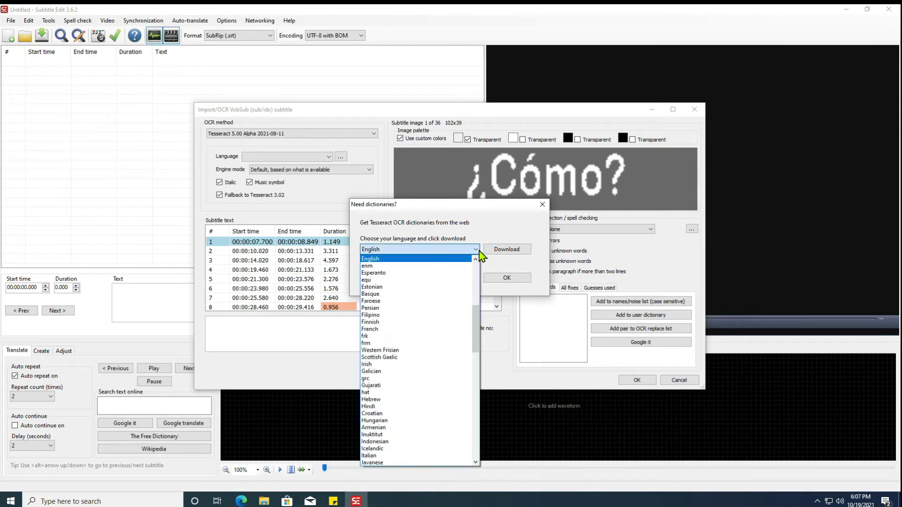
pyautogui.scroll(-1, 462, 410)
pyautogui.scroll(-17, 464, 410)
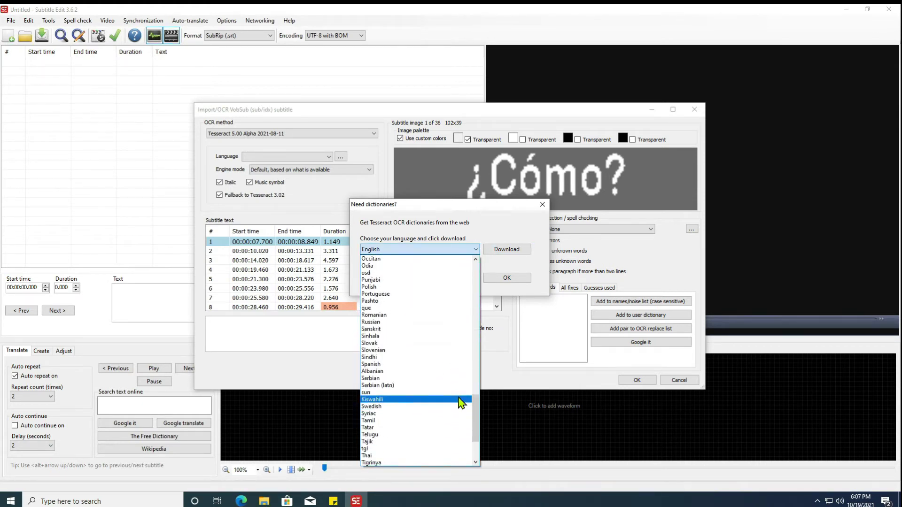
pyautogui.click(460, 364)
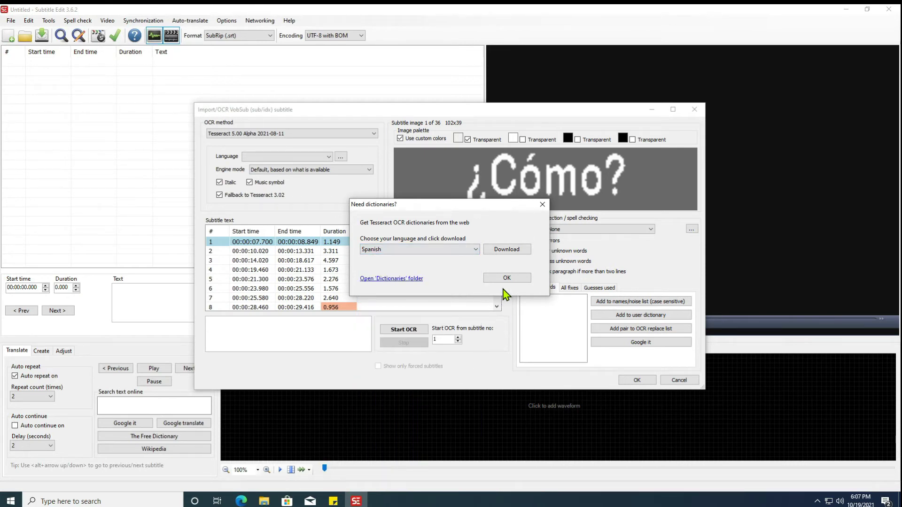
pyautogui.click(504, 251)
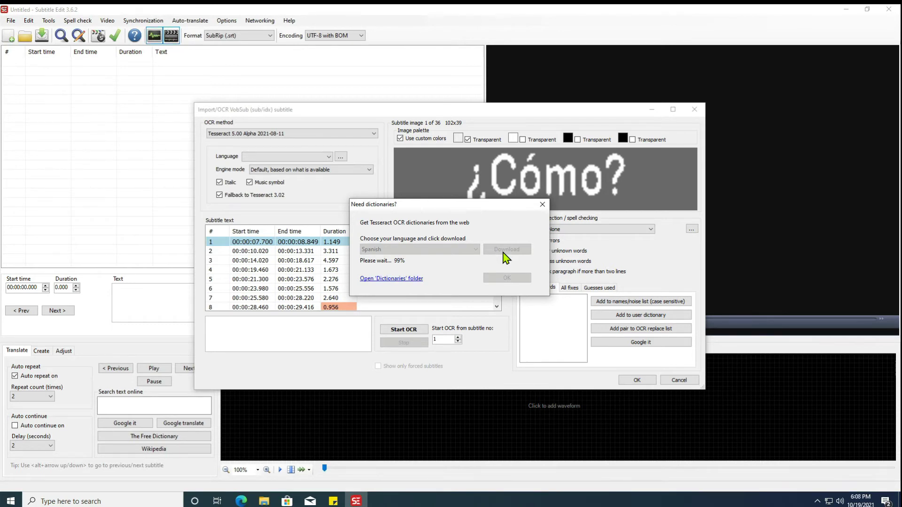
pyautogui.click(488, 280)
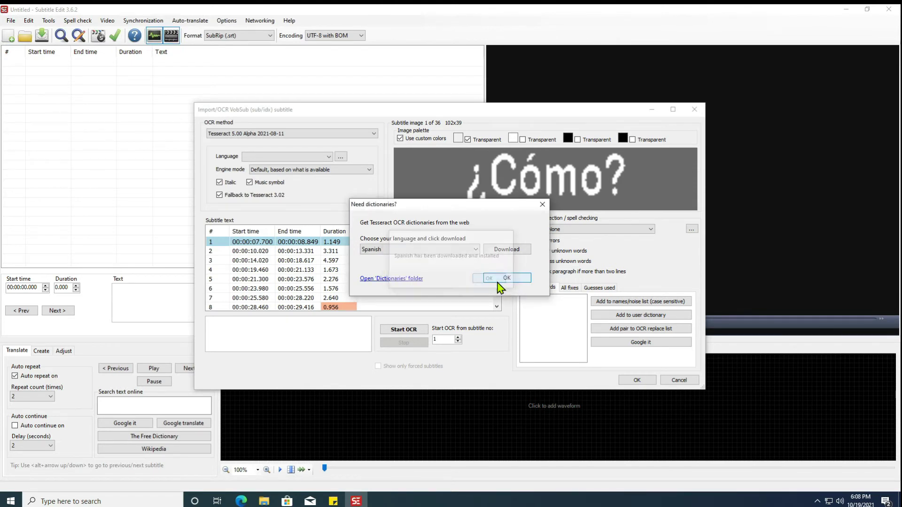
pyautogui.click(499, 281)
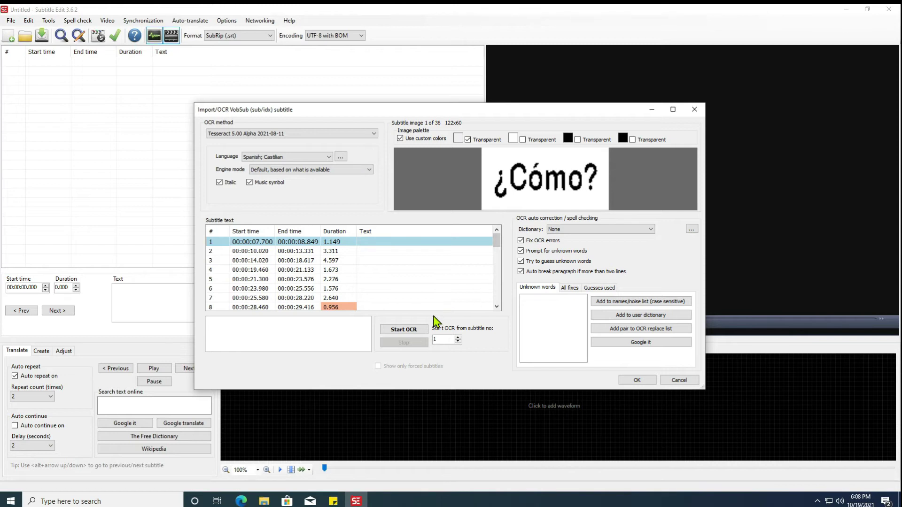
# Run OCR from subtitle 1 through the end and compare line 33's recognized text with its image.
pyautogui.click(423, 331)
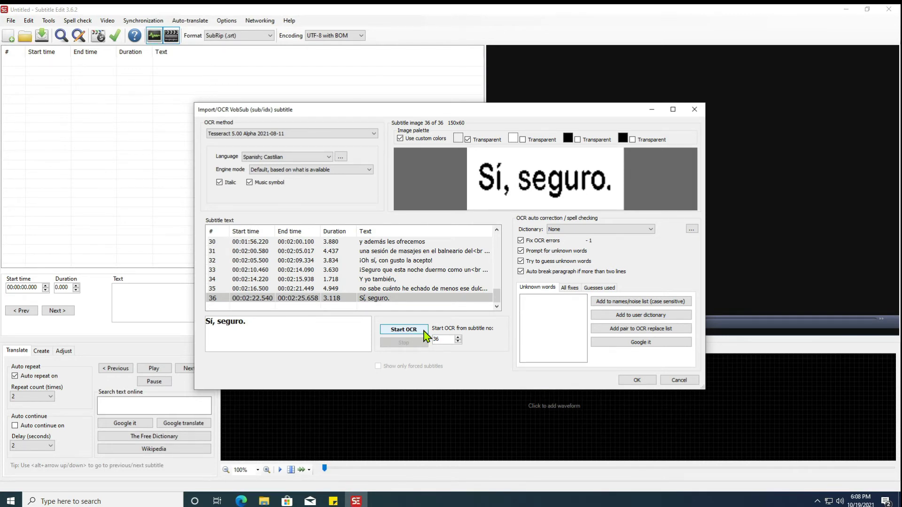
pyautogui.click(437, 271)
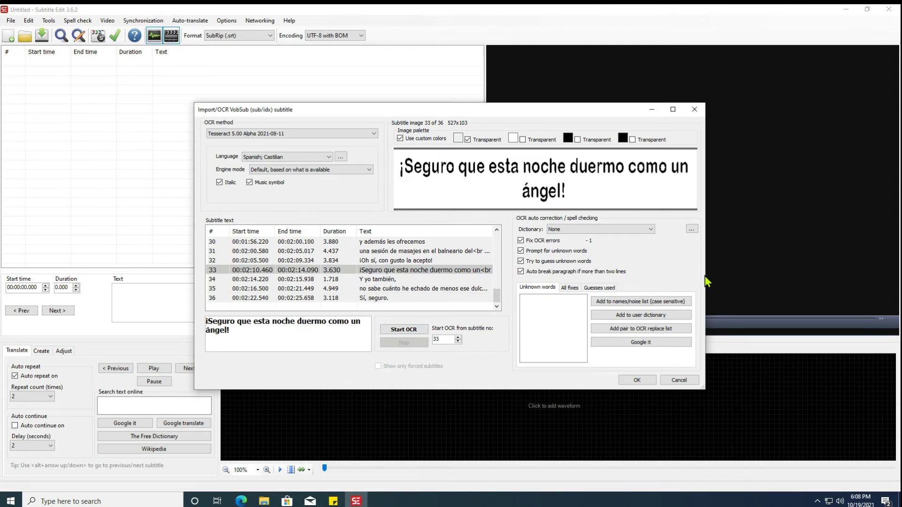
# Widen the OCR import window and accept the recognized subtitles into the main subtitle list.
pyautogui.moveTo(706, 275); pyautogui.dragTo(828, 278)
pyautogui.click(775, 379)
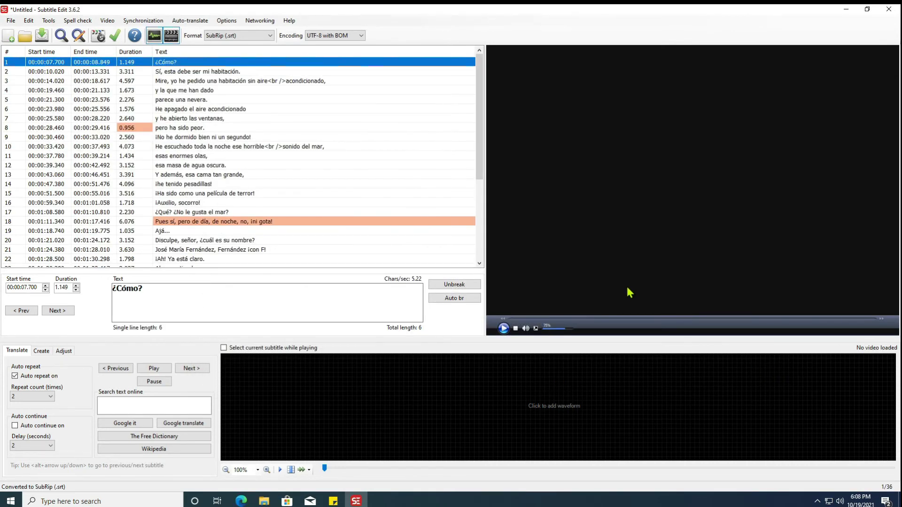
# Open VTS_01_1.VOB from the desktop DVD folder as the video, downloading mpv as the video player.
pyautogui.click(624, 289)
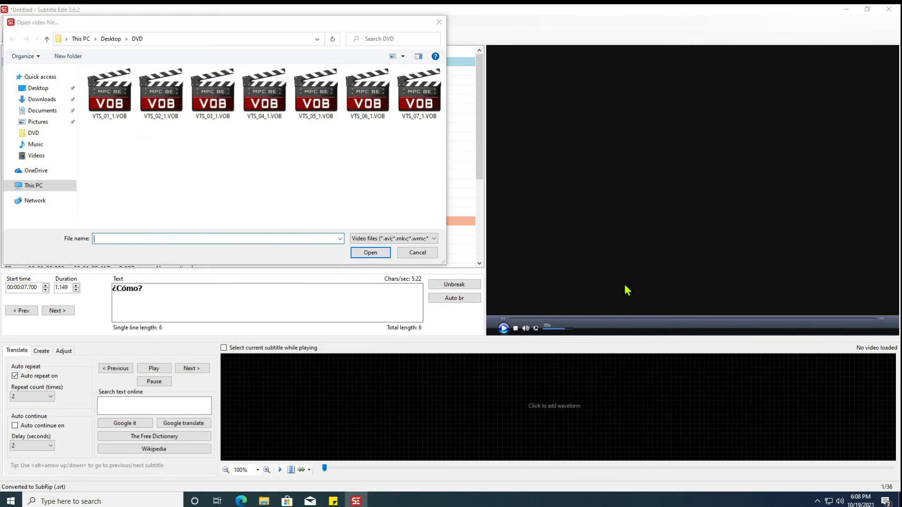
pyautogui.click(112, 108)
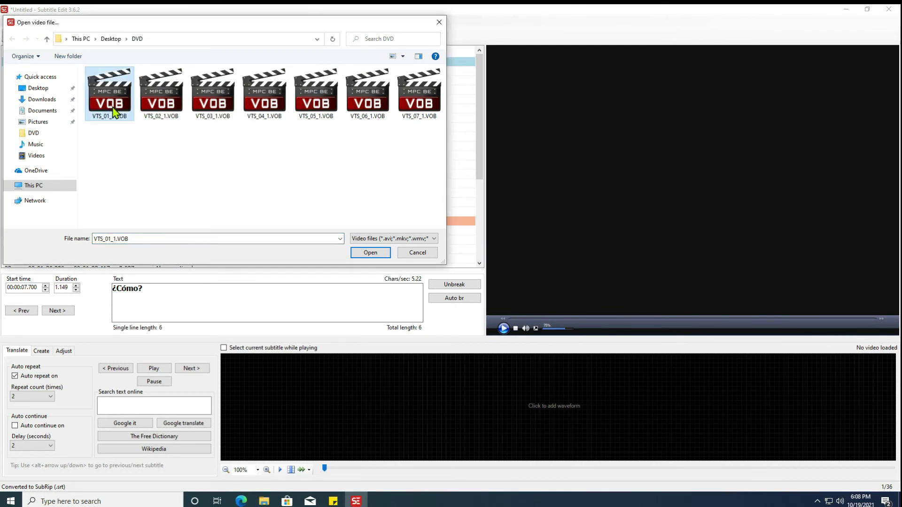
pyautogui.click(370, 253)
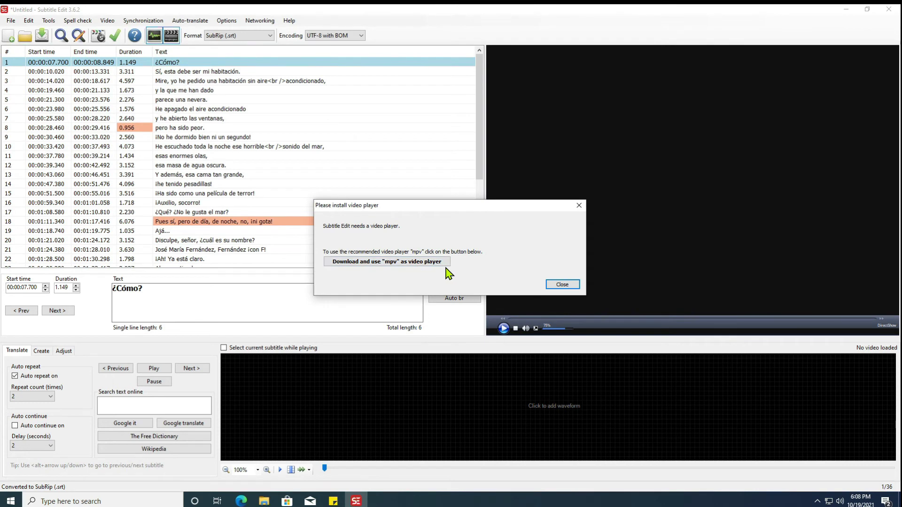
pyautogui.click(446, 265)
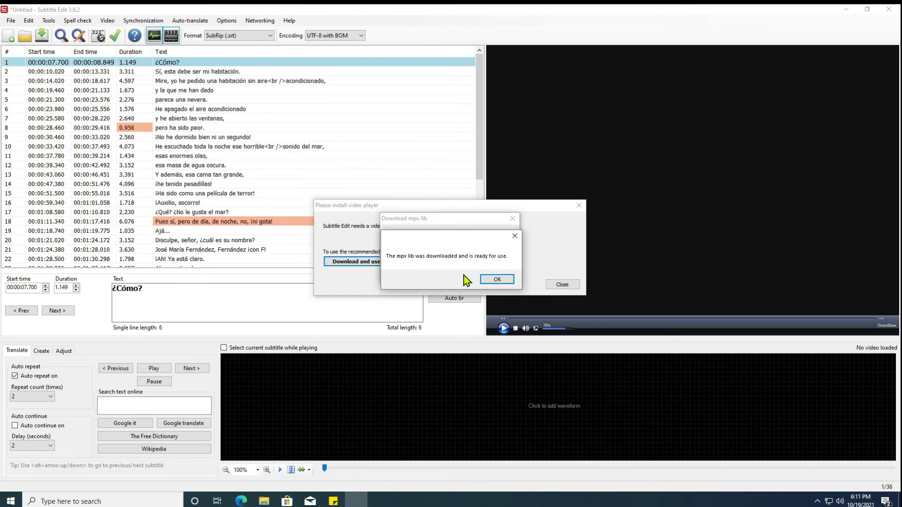
pyautogui.click(486, 280)
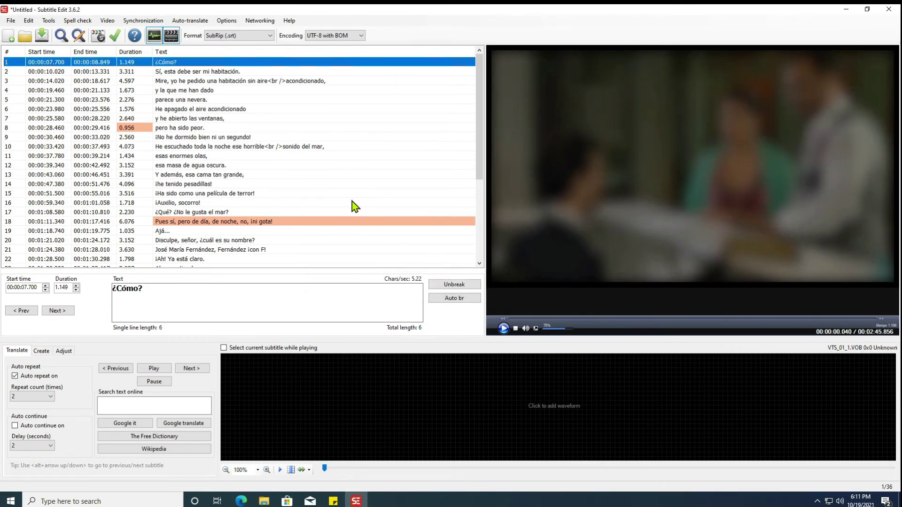
# Play subtitle lines 12 and 16 against the video to check their text and timing.
pyautogui.click(310, 166)
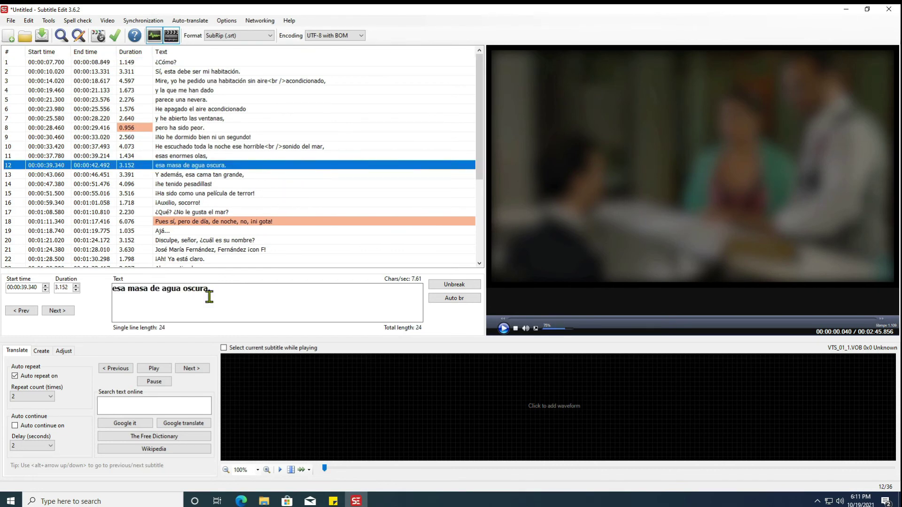
pyautogui.click(170, 369)
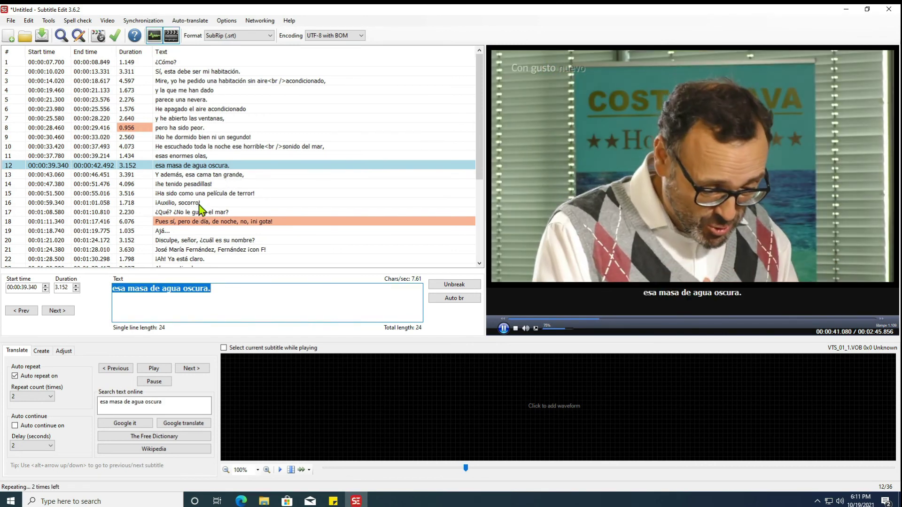
pyautogui.click(200, 203)
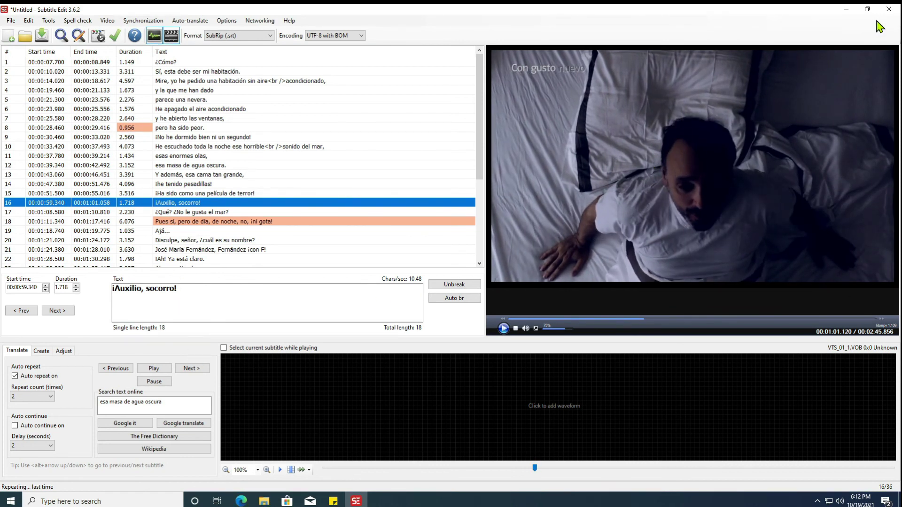
# Close Subtitle Edit, saving the subtitles as VTS_01_1.srt in the Videos folder, and open that folder in File Explorer.
pyautogui.click(888, 9)
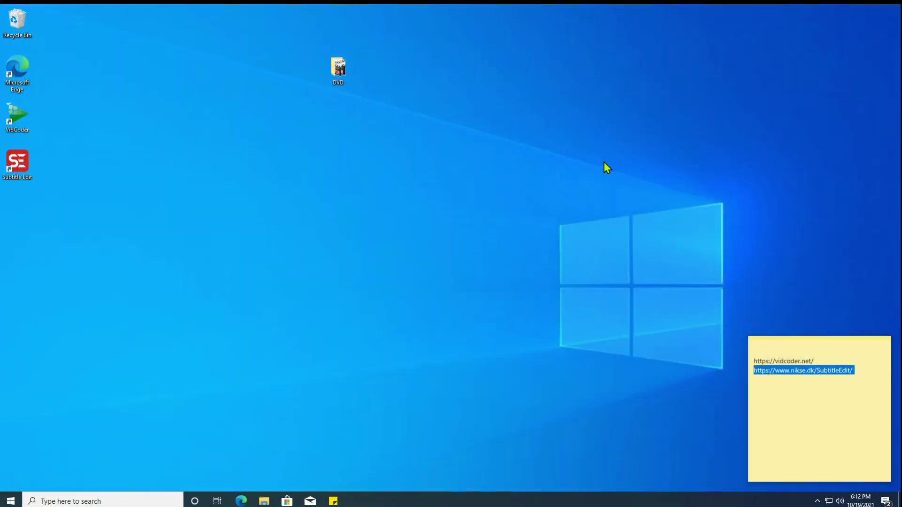
pyautogui.click(264, 501)
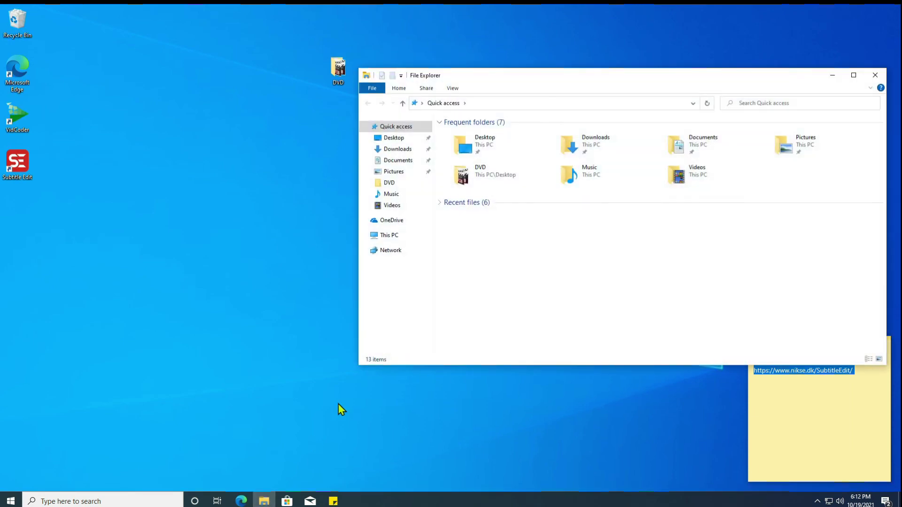
pyautogui.click(386, 206)
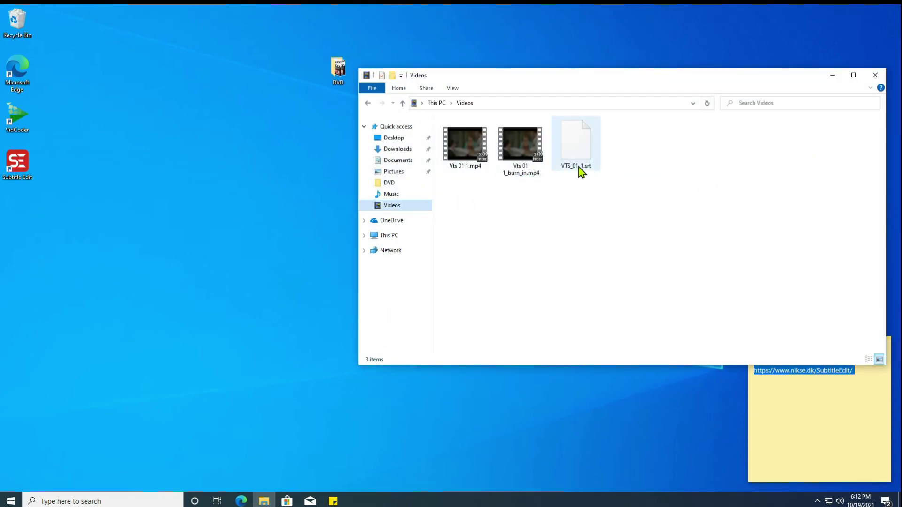
# Open Vts 01 1.mp4 in the media player, skip ahead, and pause it at about 34 seconds.
pyautogui.click(473, 152)
pyautogui.doubleClick(475, 157)
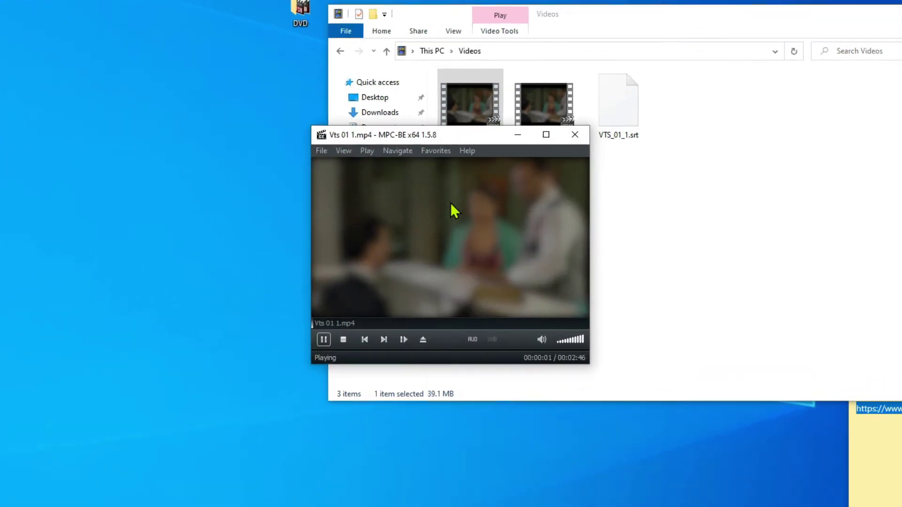
pyautogui.click(365, 323)
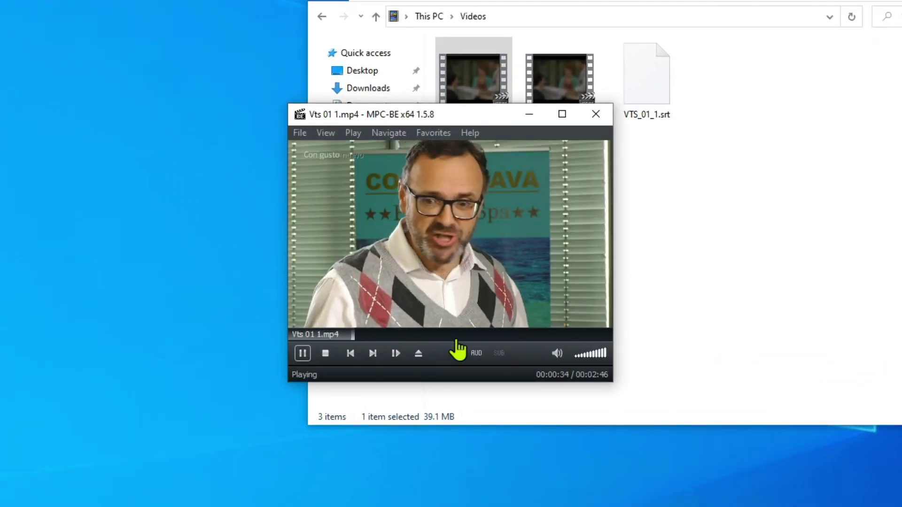
pyautogui.press('space')
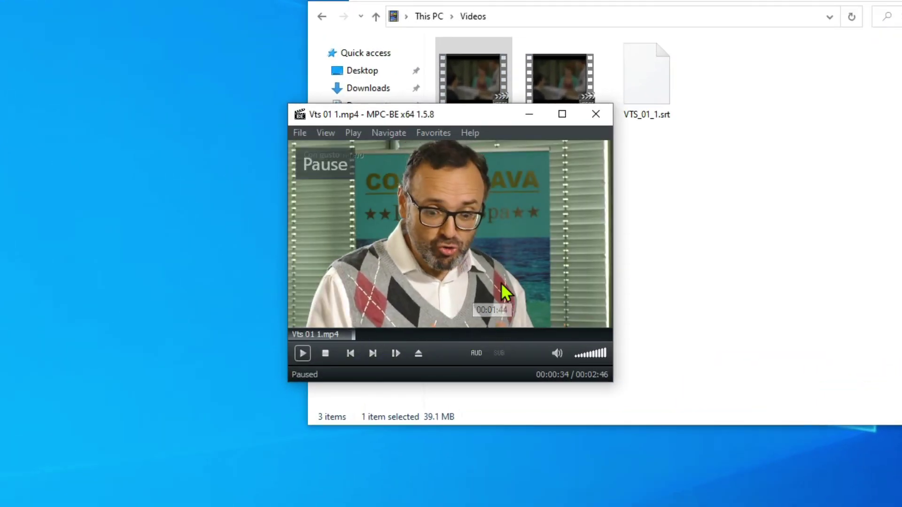
# Load VTS_01_1.srt as the external subtitle for Vts 01 1.mp4 and resume playback.
pyautogui.rightClick(492, 224)
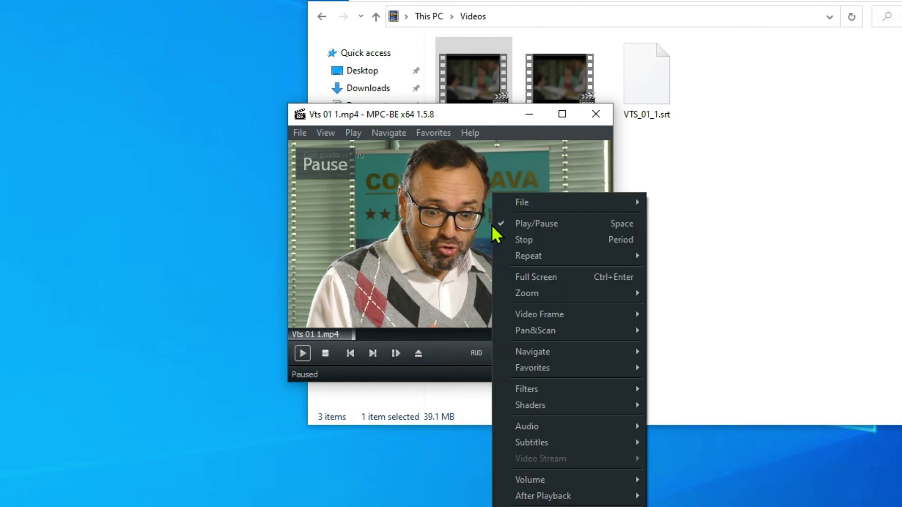
pyautogui.moveTo(629, 454)
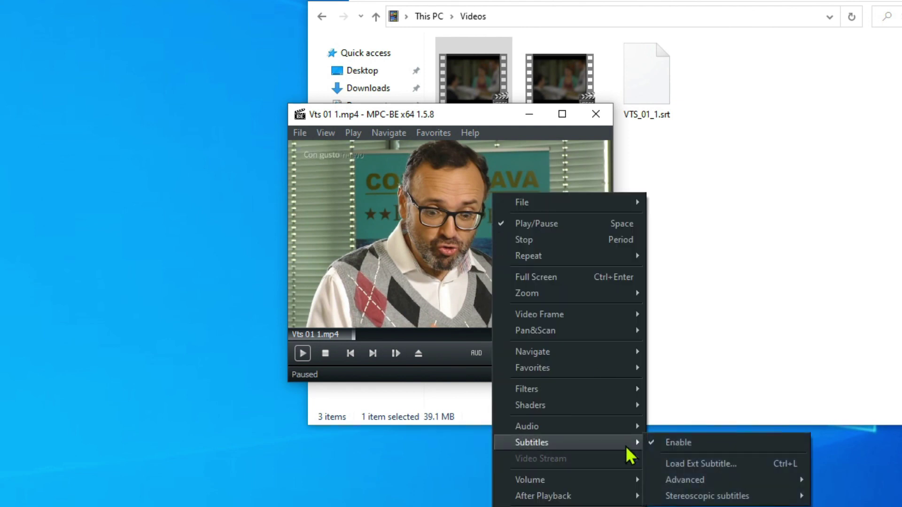
pyautogui.click(688, 464)
pyautogui.doubleClick(382, 216)
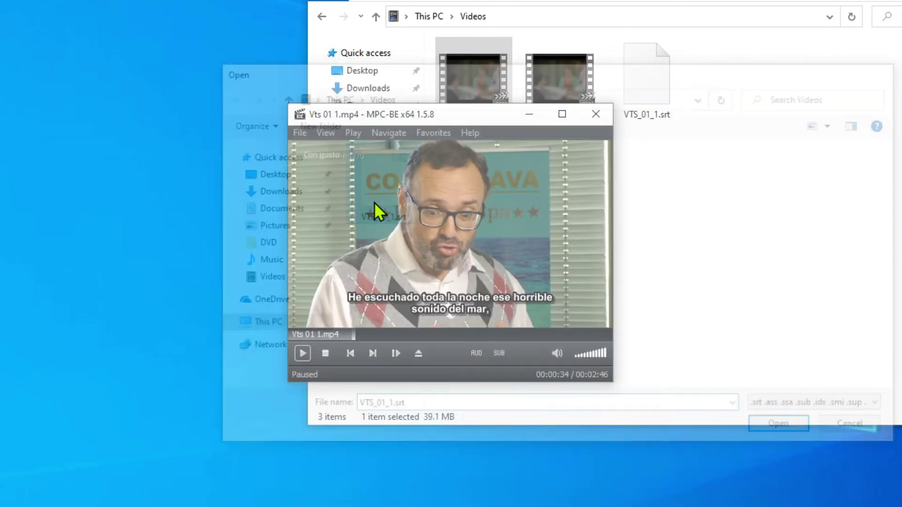
pyautogui.click(502, 269)
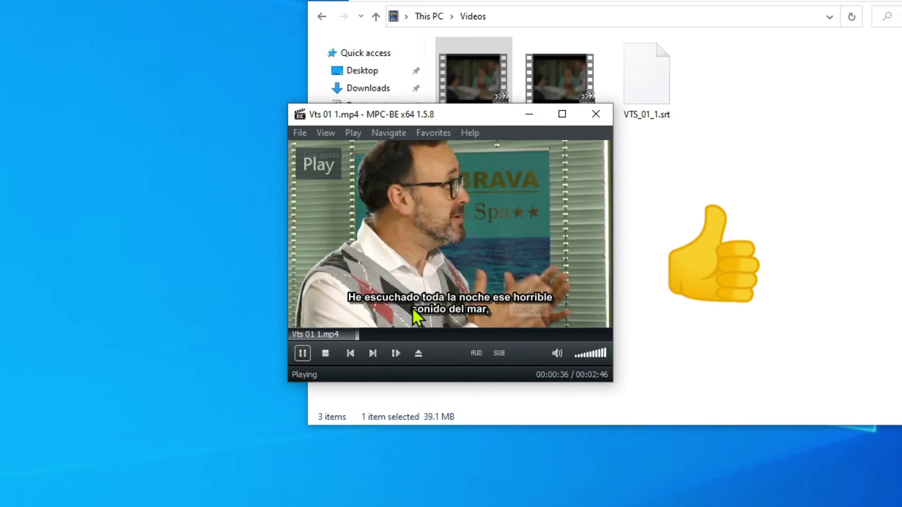